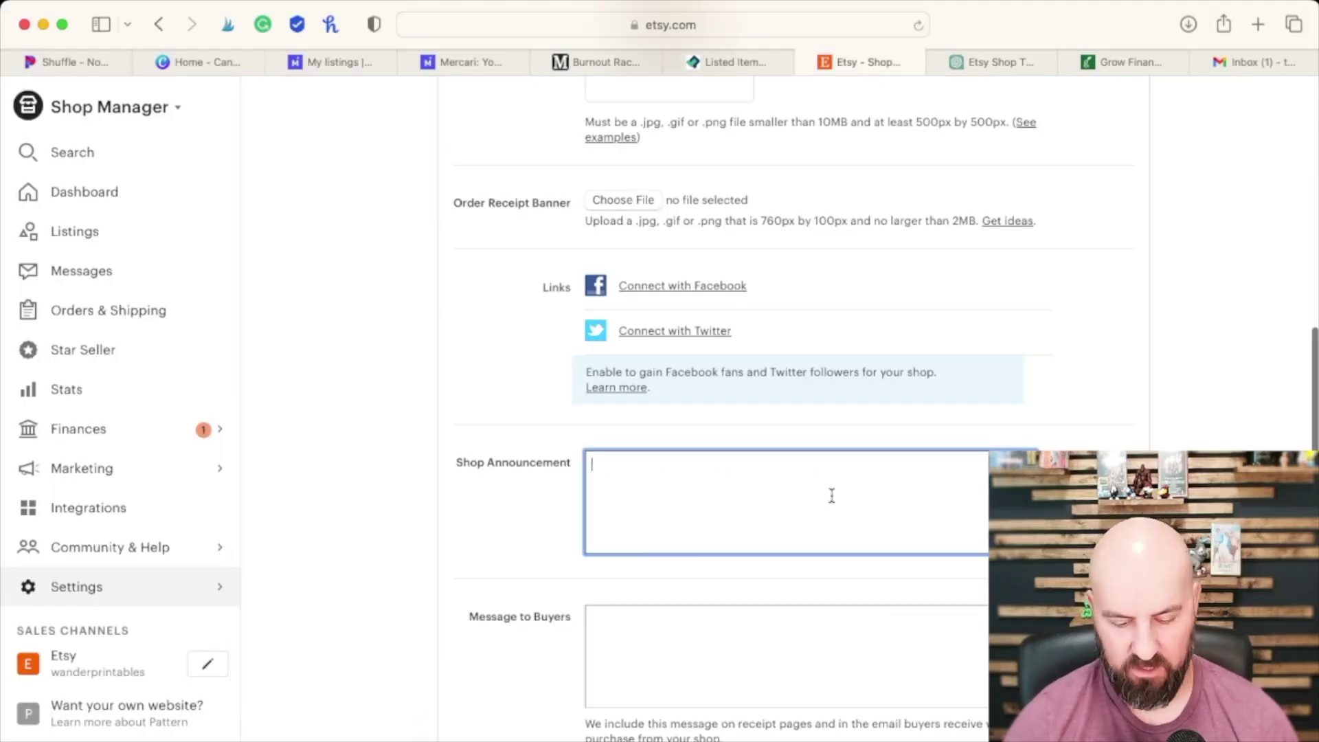
# Paste the generated Wander Printables announcement into Etsy's Shop Announcement and save it
pyautogui.write("Welcome to Wander, your ultimate destination for expertly crafted travel checklists that ensure a smooth and hassle-free journey! Whether you're a seasoned globetrotter or embarking on your first adventure, our comprehensive and customizable checklists cater to every type of traveler. Browse our collection, and let us help you stay organized and prepared for the trip of a lifetime. Bon voyage!")
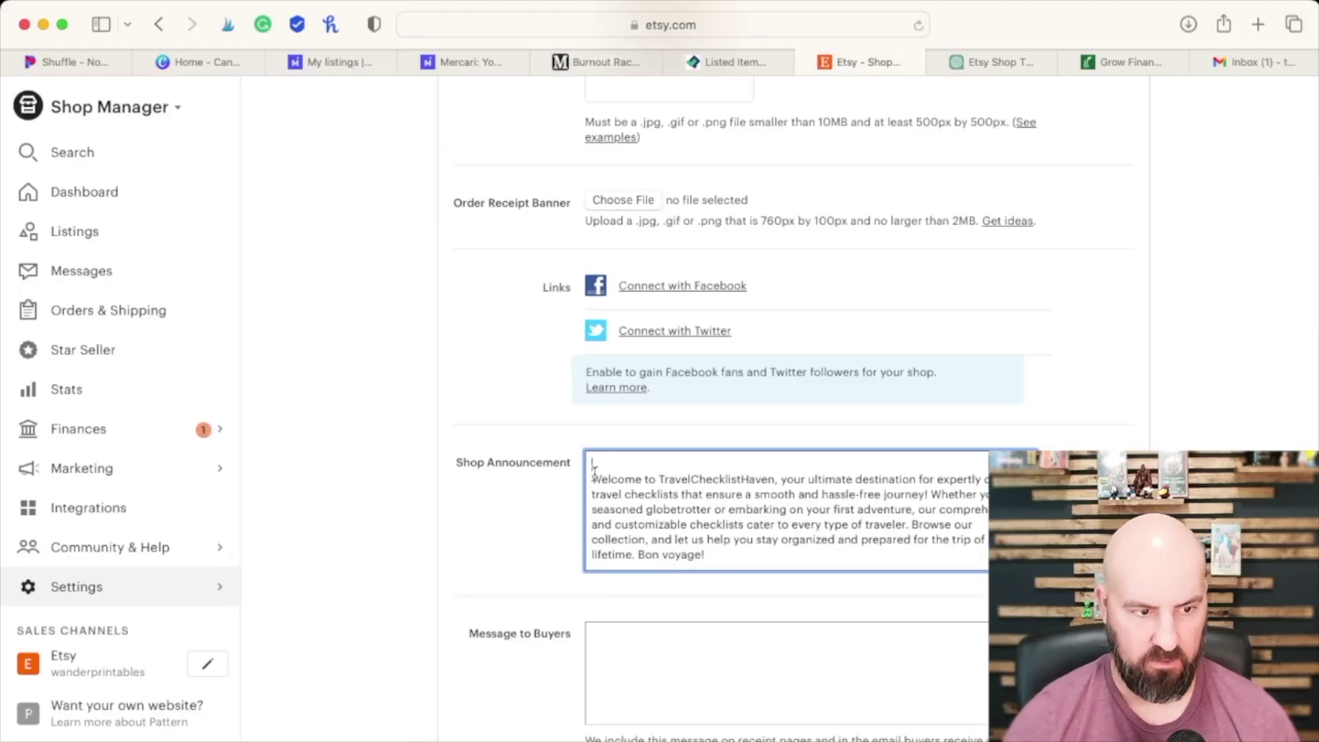
pyautogui.scroll(-5, 474, 687)
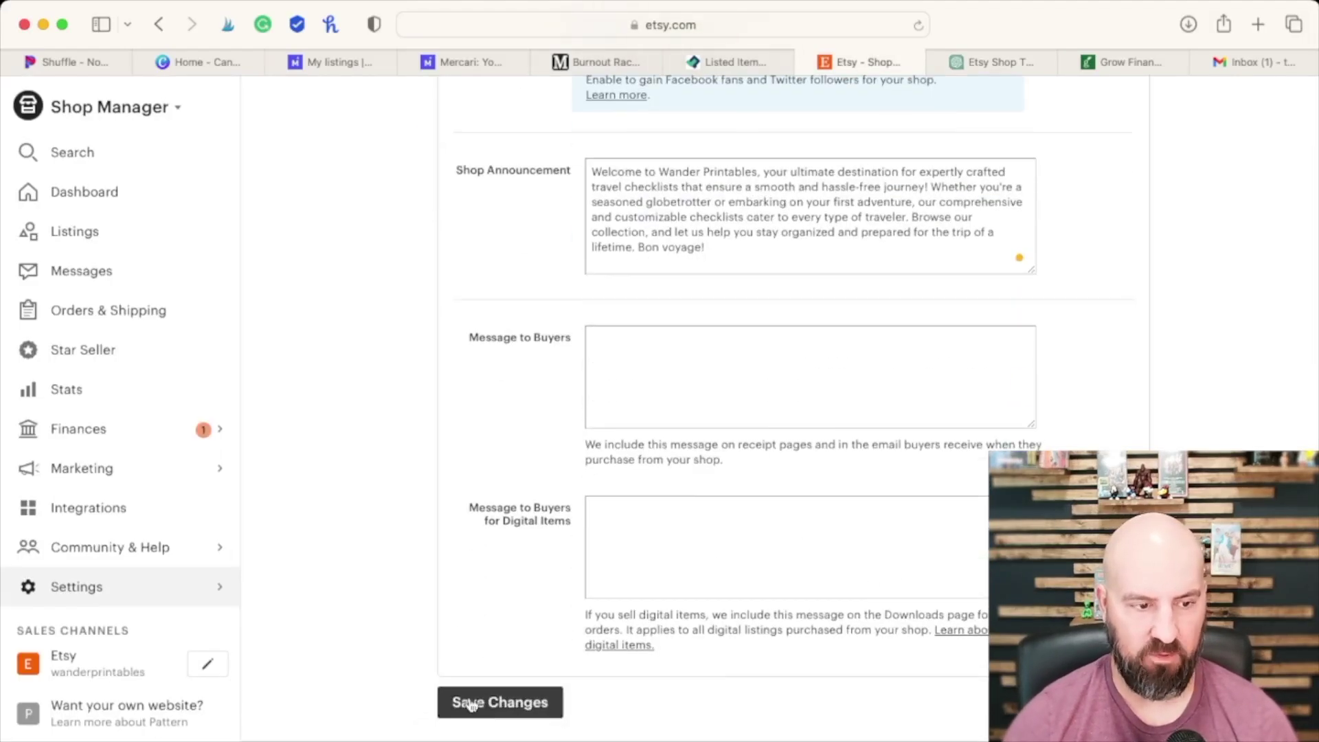
pyautogui.click(474, 704)
# Replace the Canva logo's PAUCEK AND LAGE text with the title WANDER PRINTABLES
pyautogui.click(206, 672)
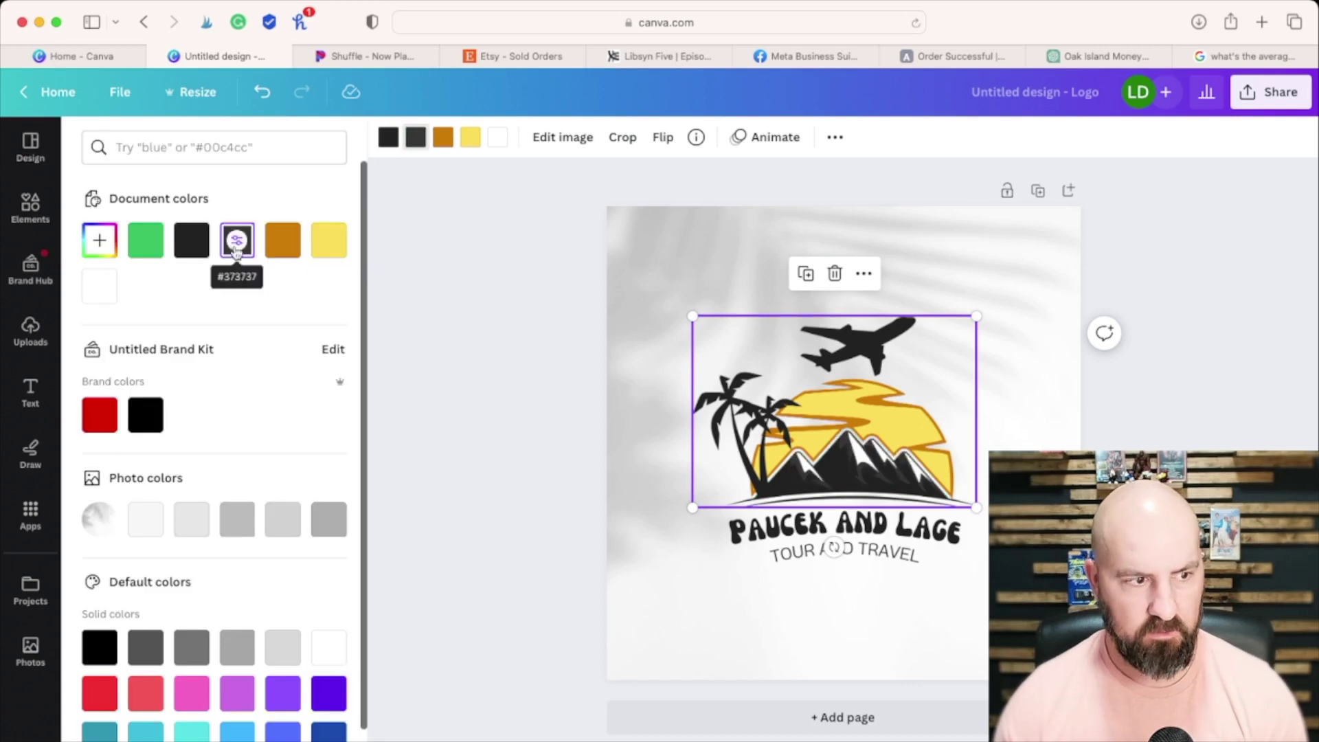
pyautogui.click(833, 520)
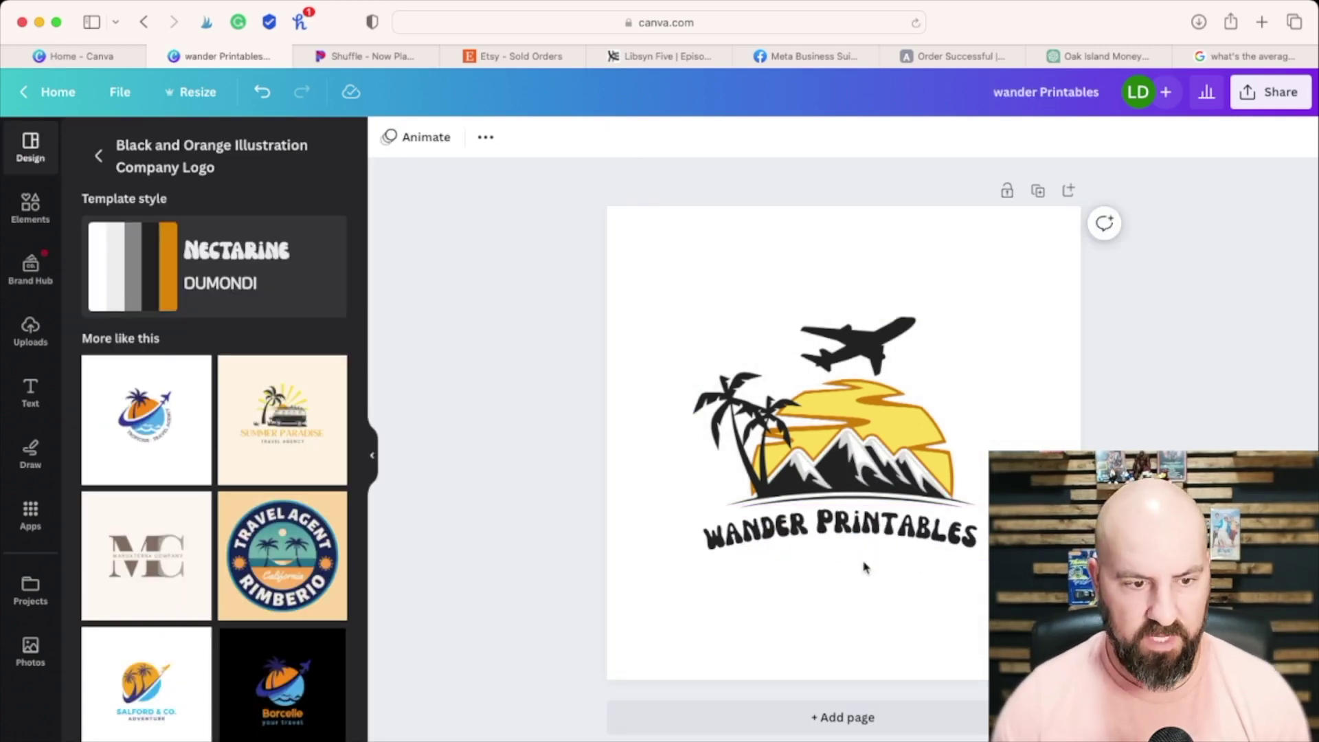
pyautogui.click(851, 532)
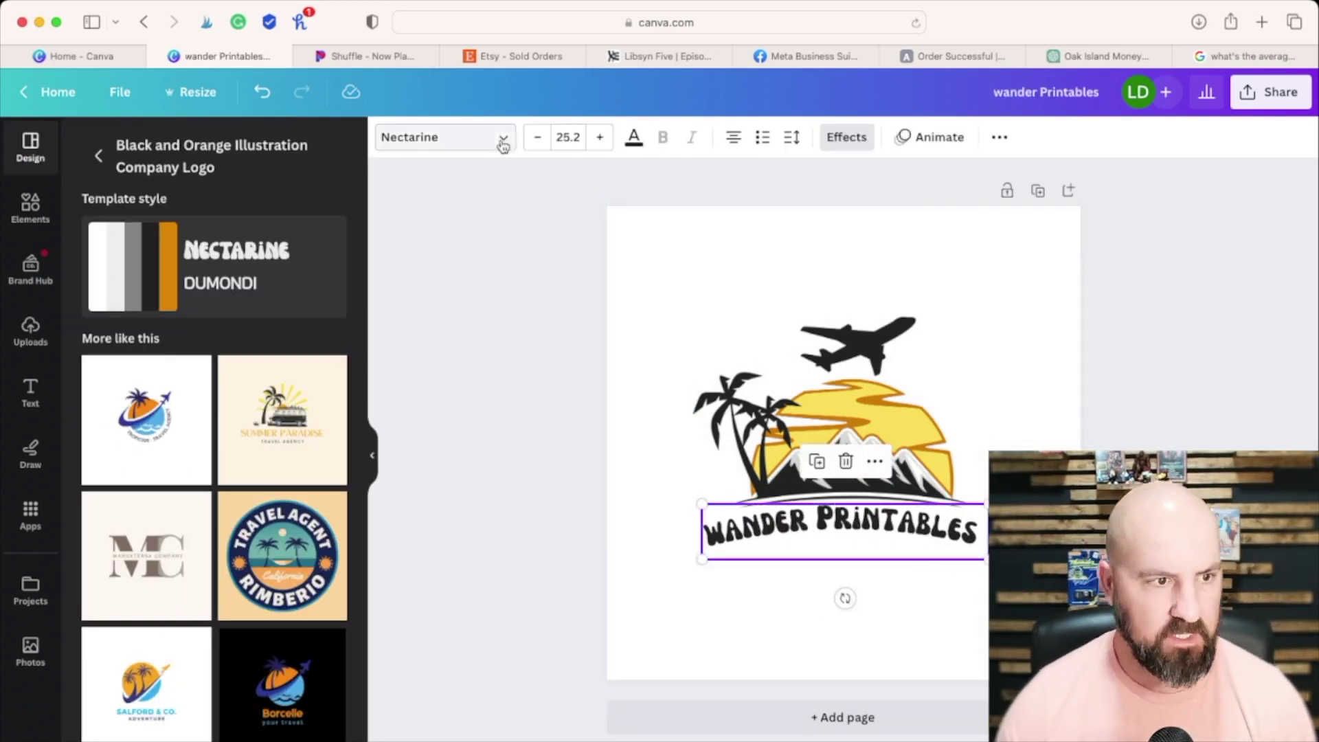
pyautogui.click(1217, 383)
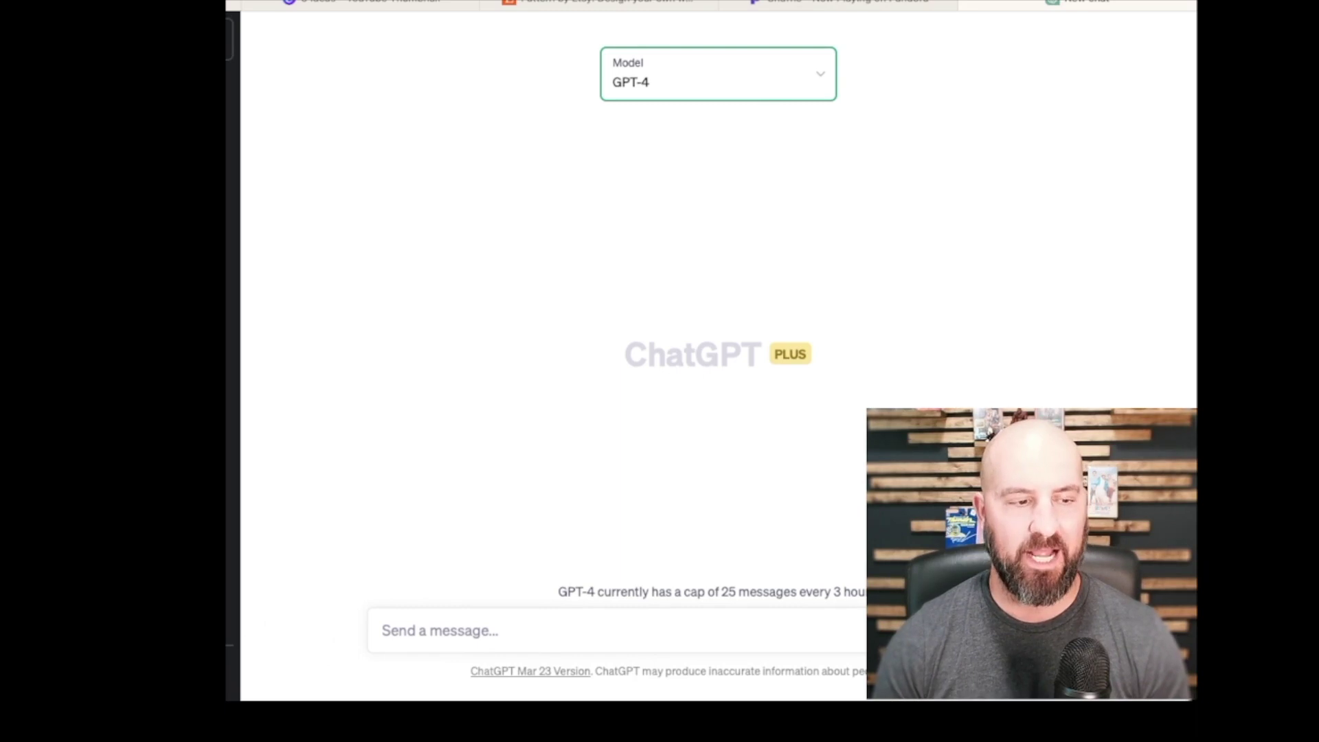
# Ask GPT-4 the most profitable Etsy printables niche without shipping products or print on demand
pyautogui.click(412, 631)
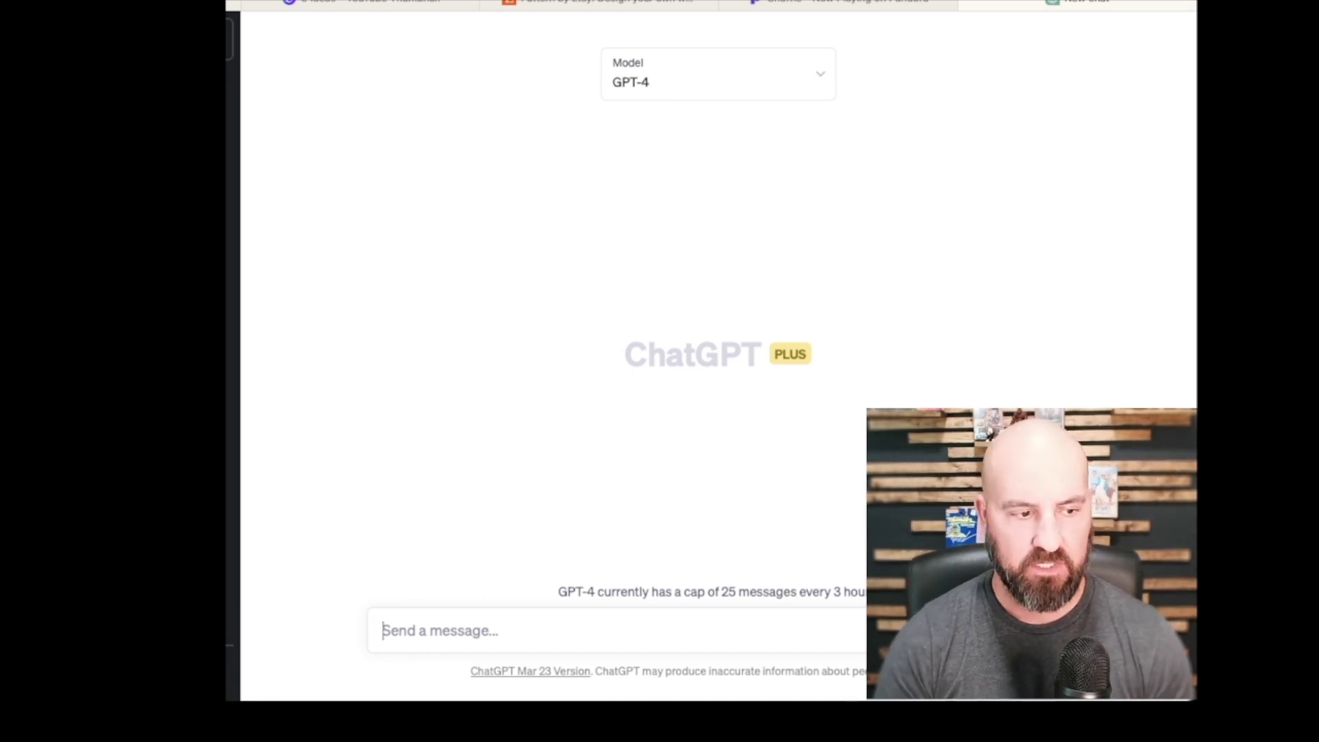
pyautogui.write('As an Etsy s')
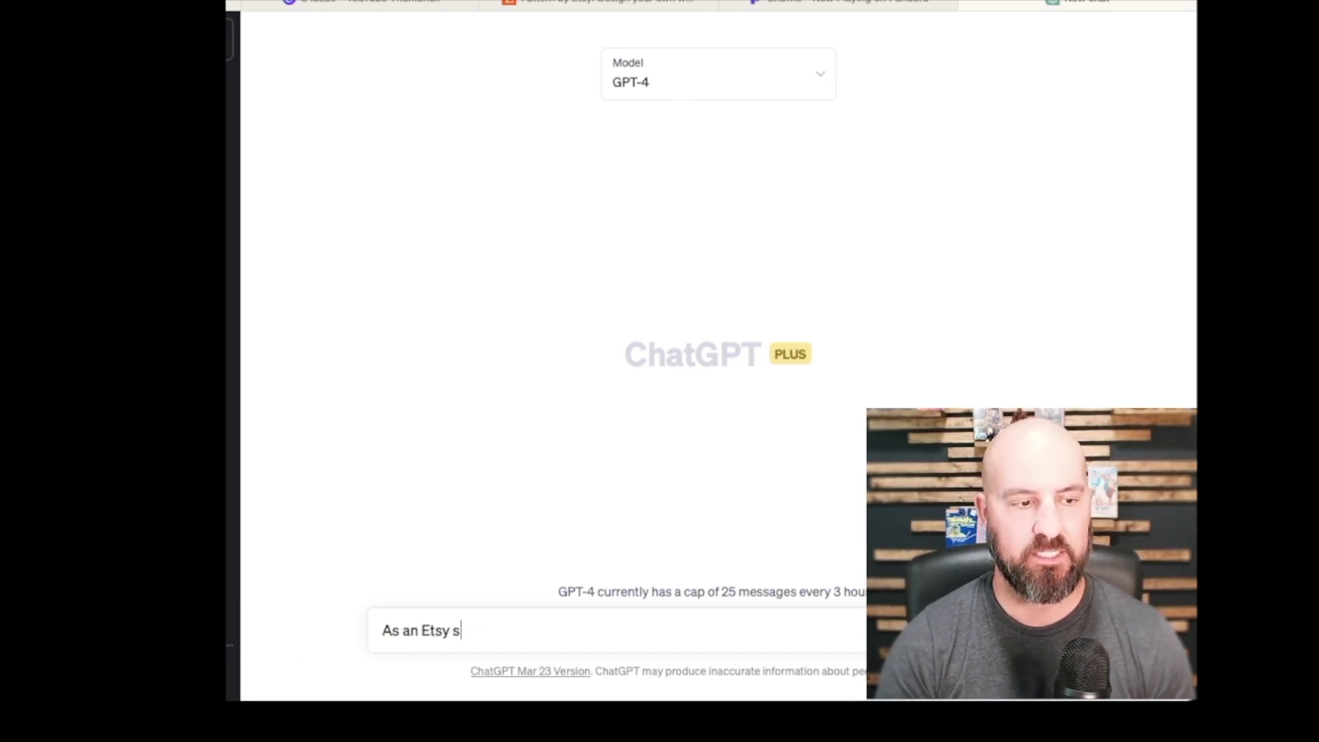
pyautogui.write('eller,')
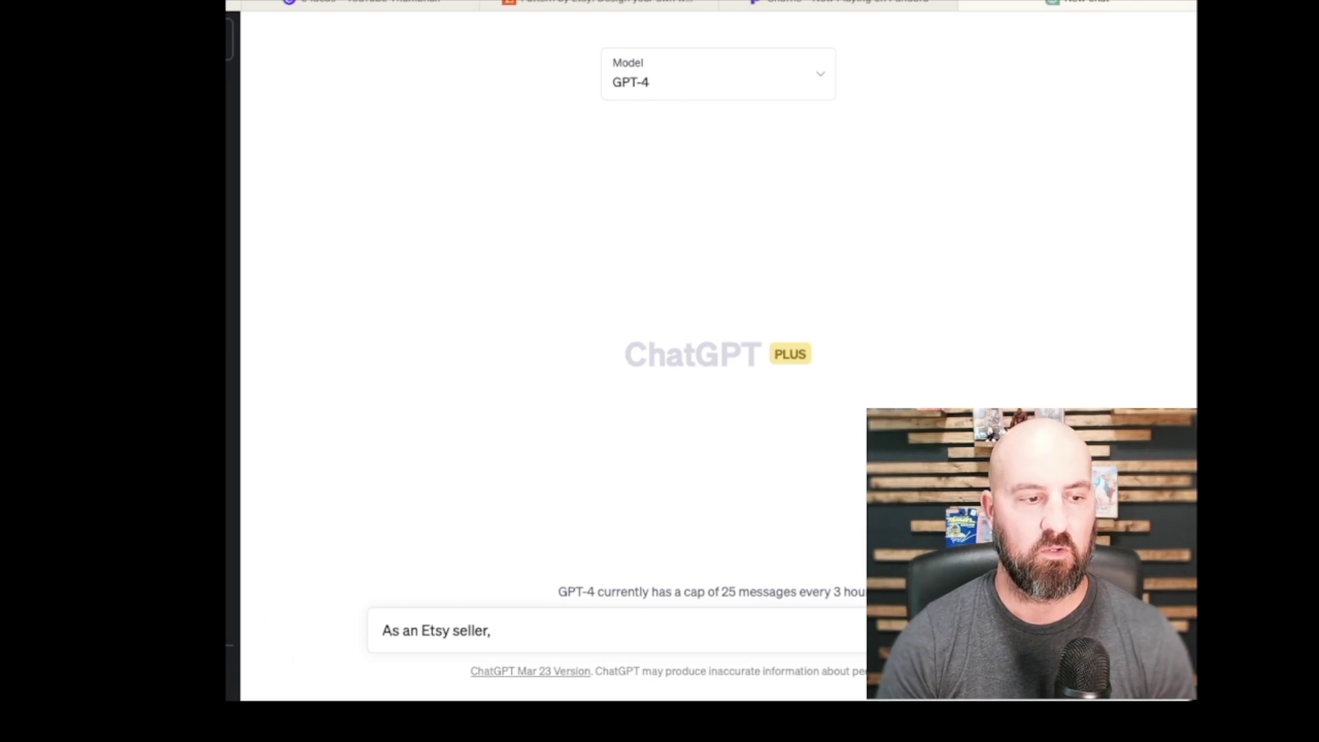
pyautogui.write(' what is')
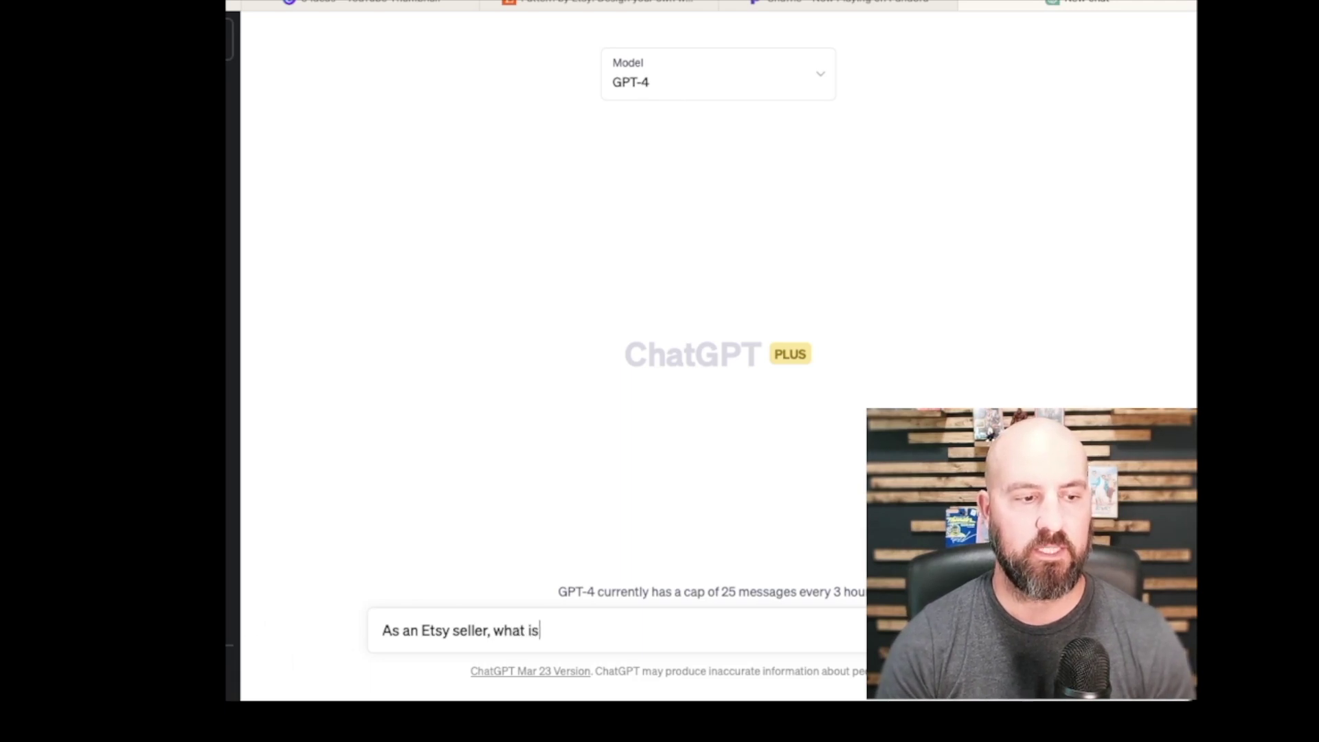
pyautogui.write(' the most p')
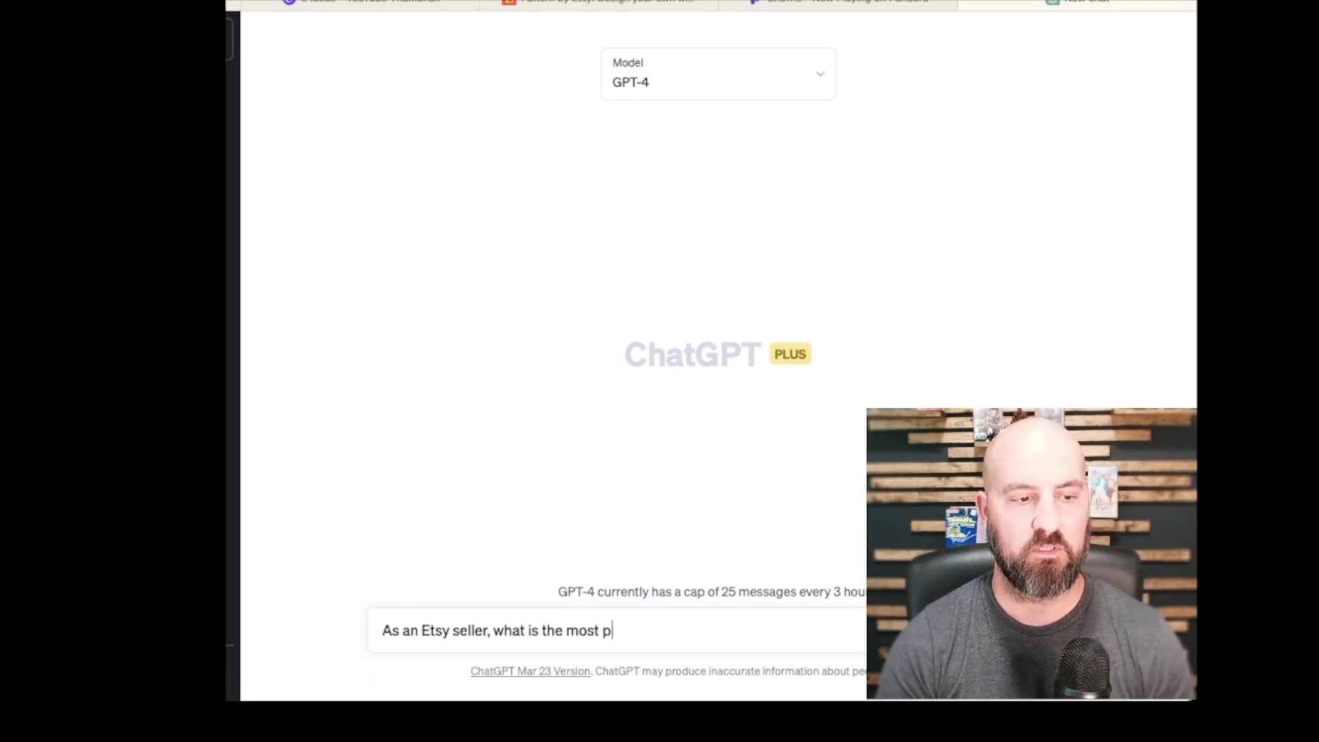
pyautogui.write('for')
pyautogui.press('BackSpace')
pyautogui.write('rofit')
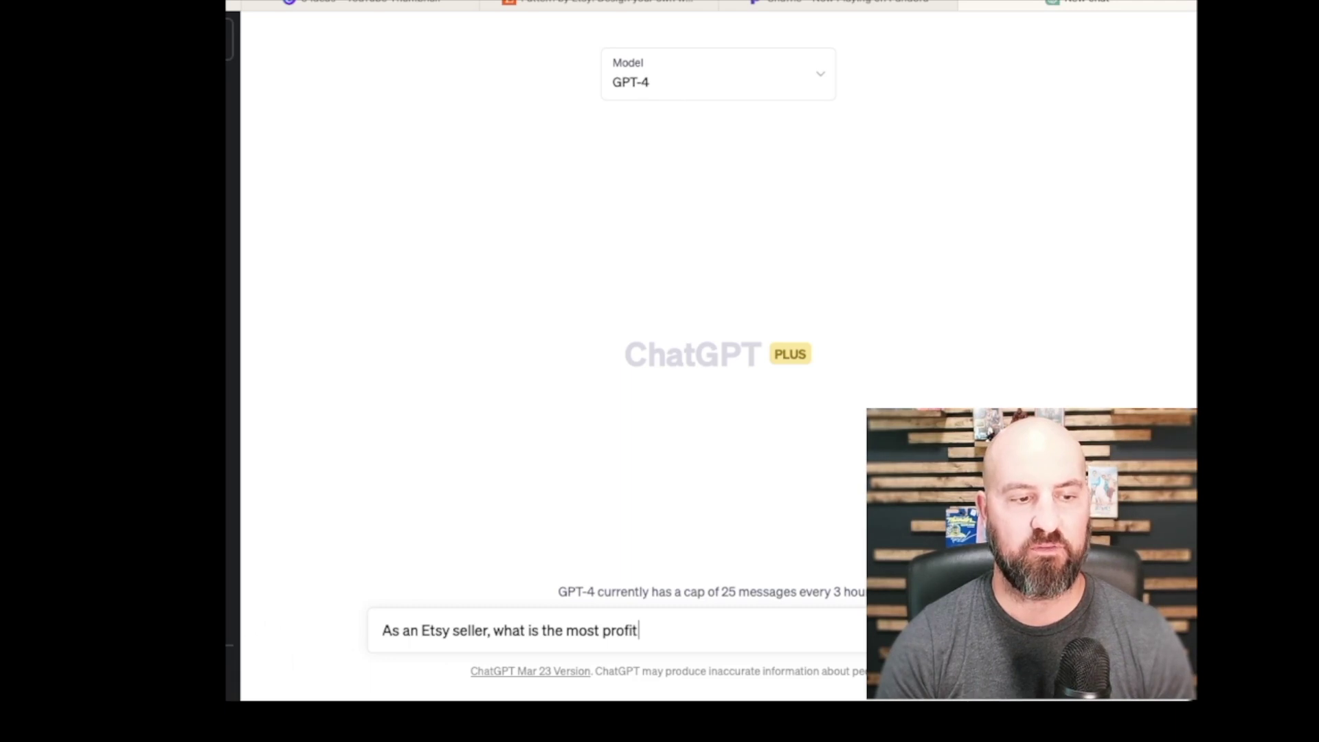
pyautogui.write('able n')
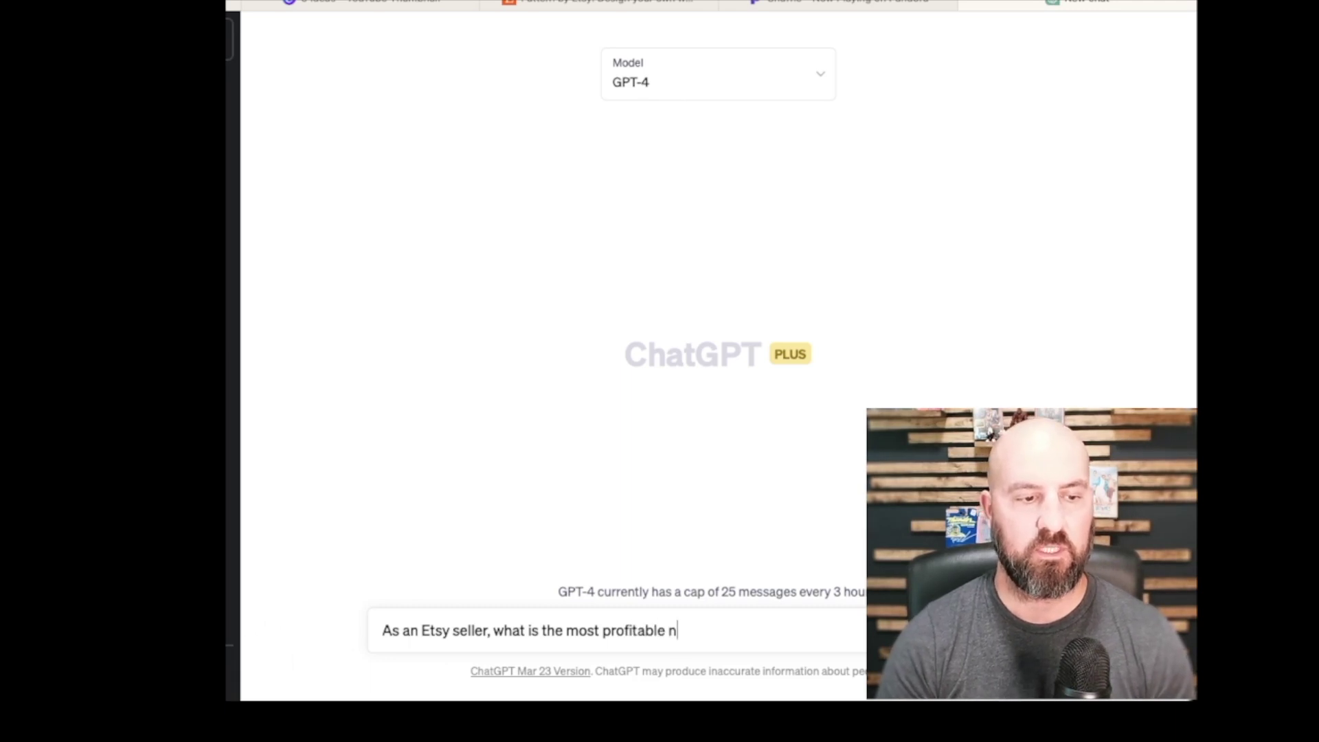
pyautogui.write('iche ')
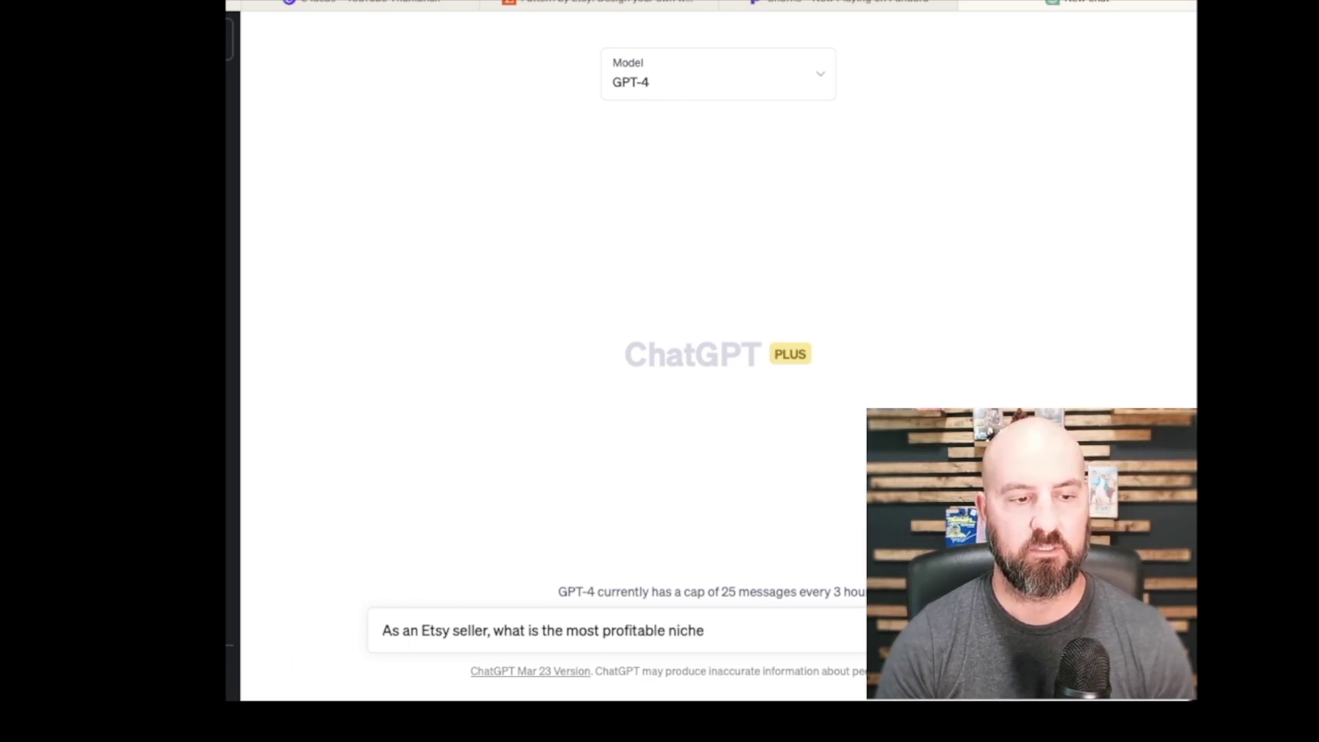
pyautogui.write('to op')
pyautogui.press('BackSpace')
pyautogui.write('open a')
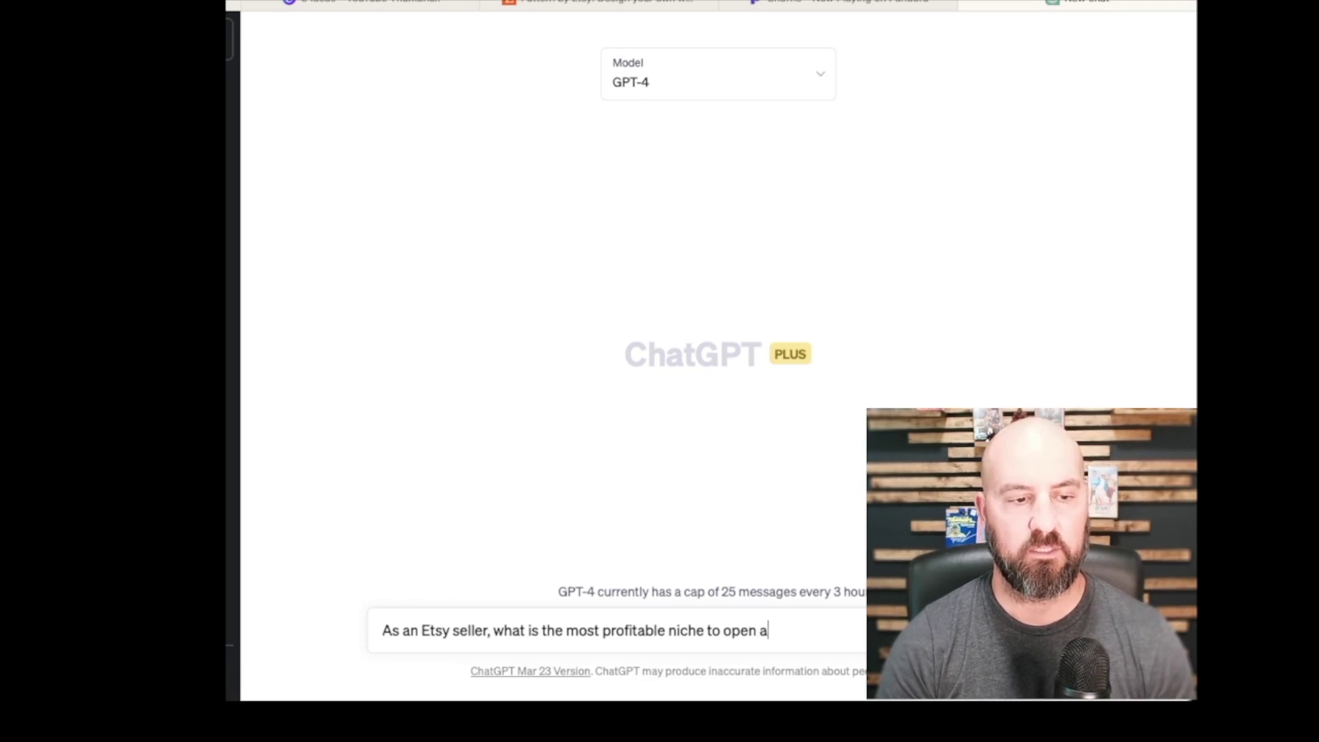
pyautogui.write(' shop in that de')
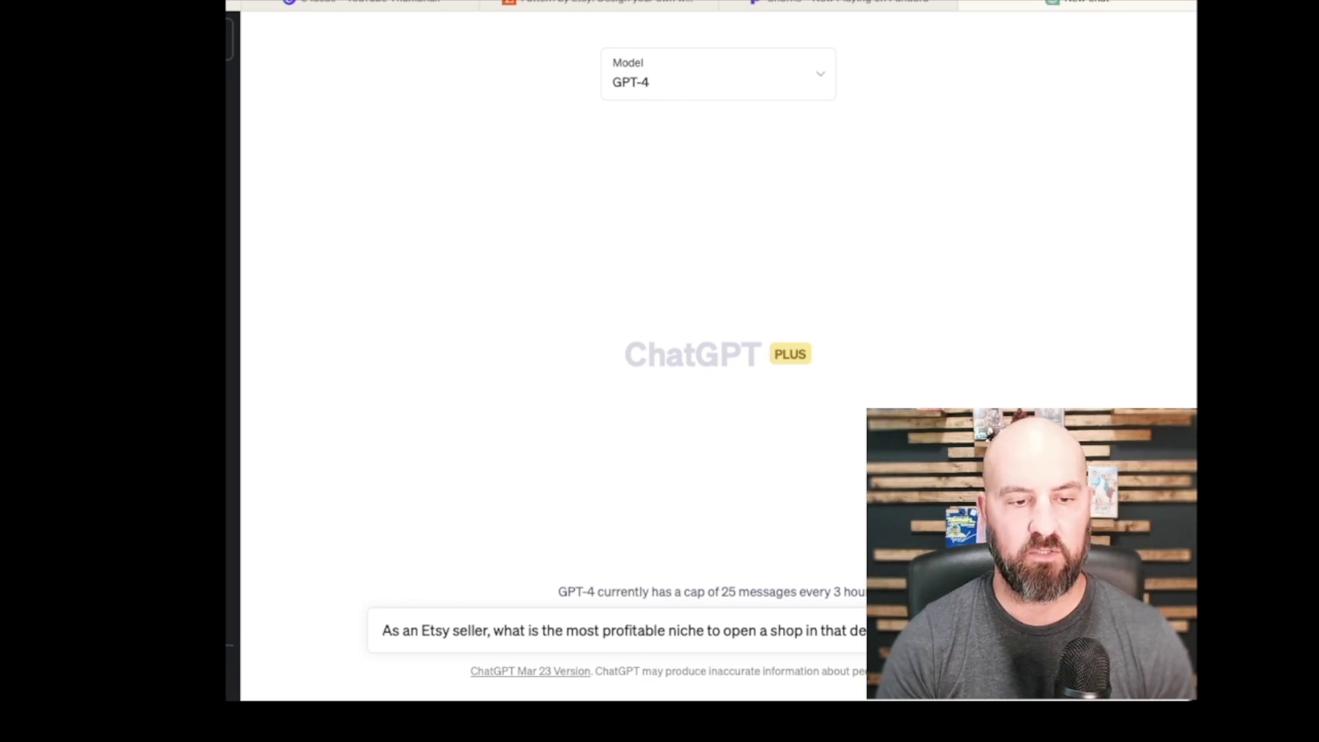
pyautogui.write('printables')
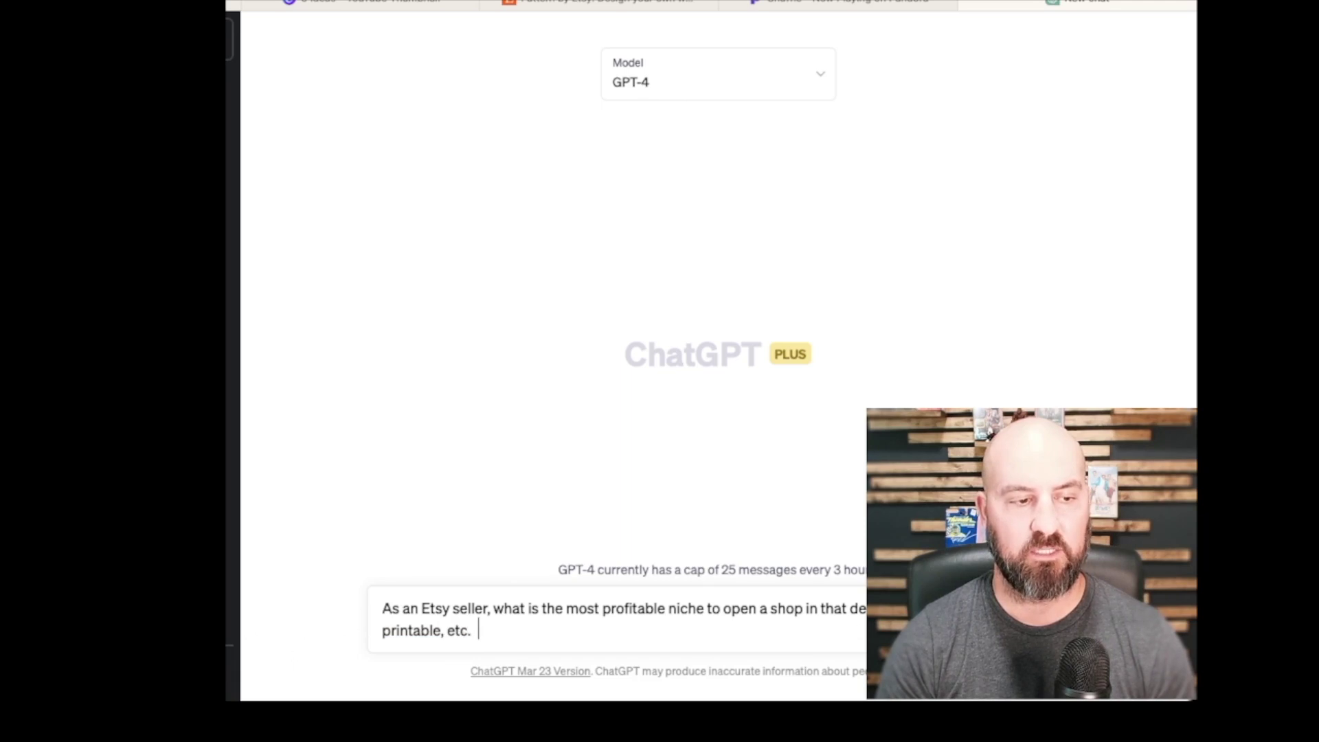
pyautogui.write(' I do not ')
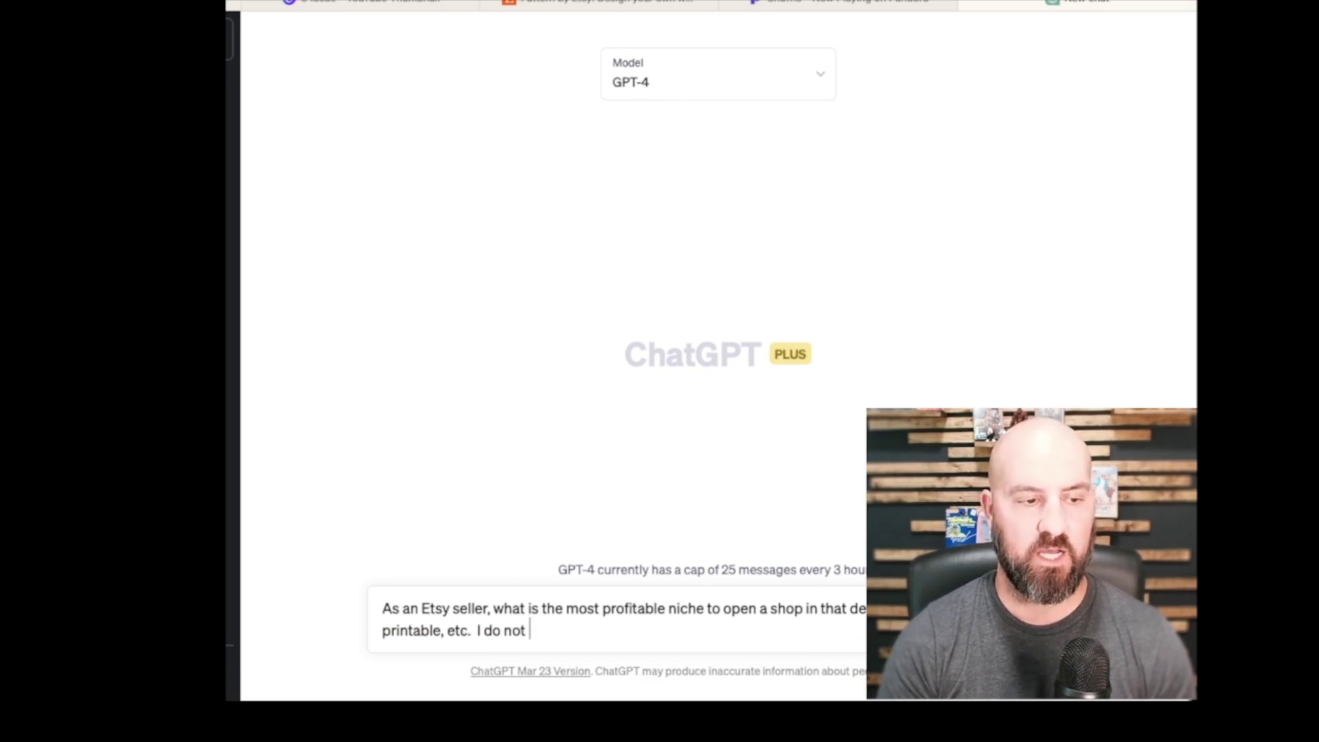
pyautogui.write('want to ship')
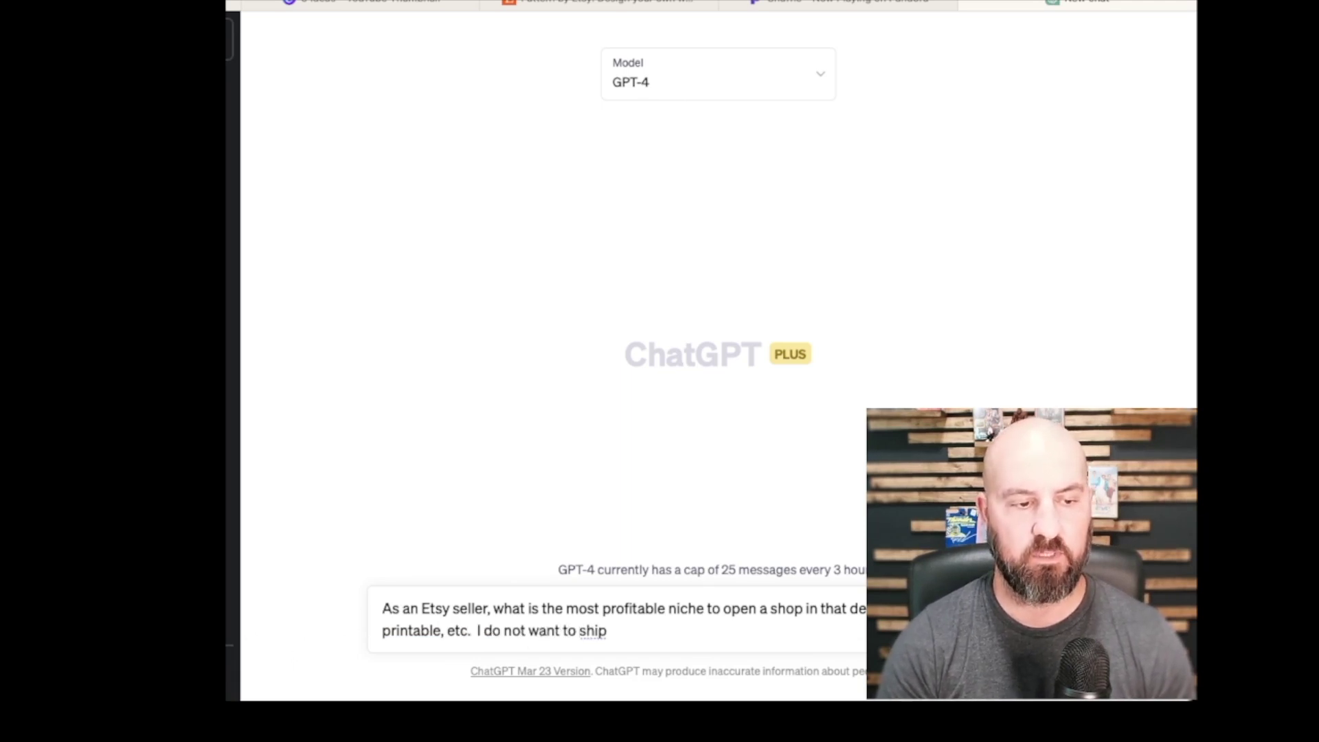
pyautogui.write(' out products or involv')
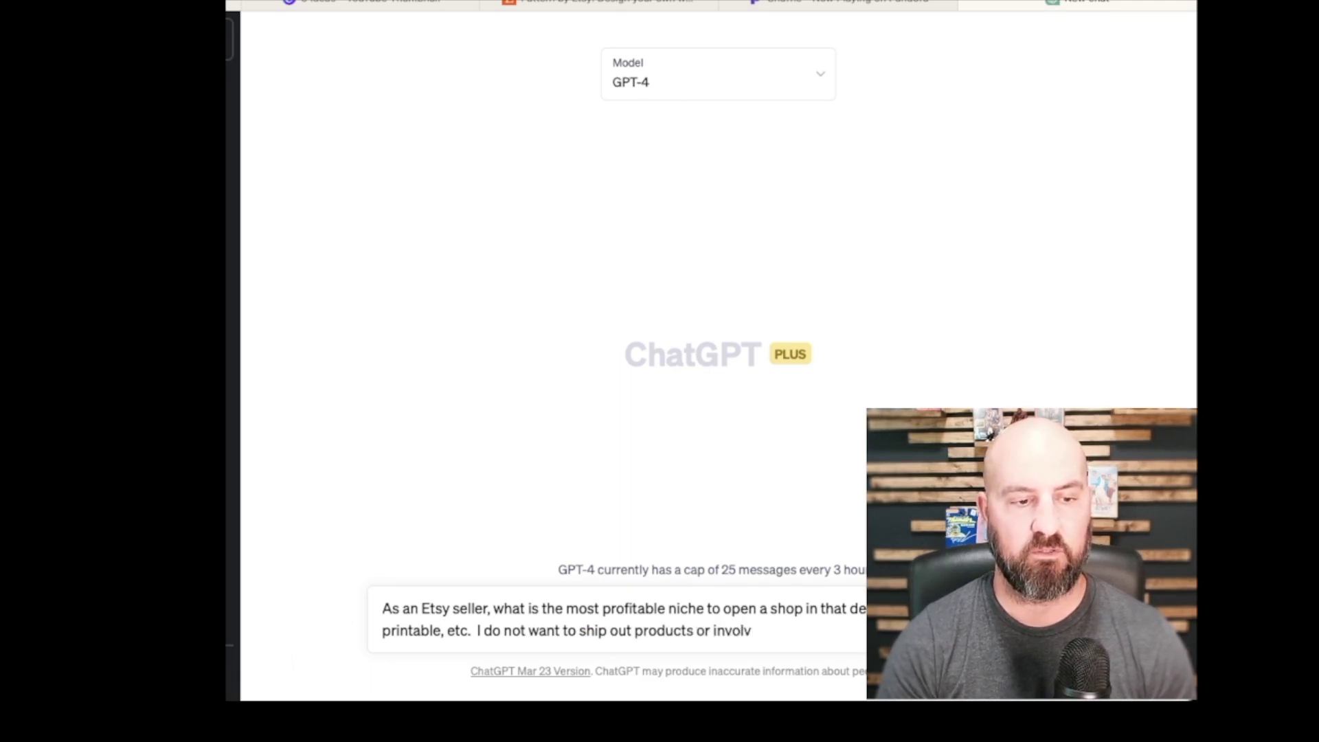
pyautogui.write('e a print on deman')
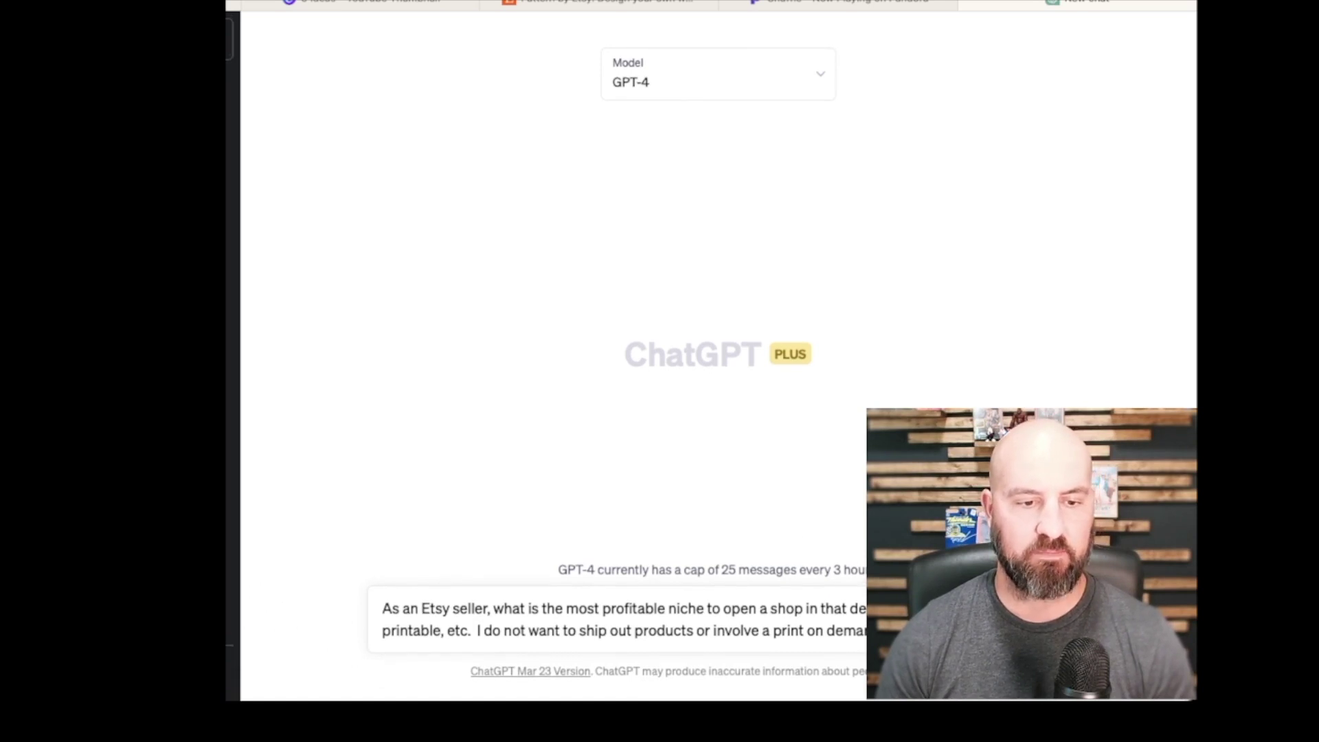
pyautogui.press('Return')
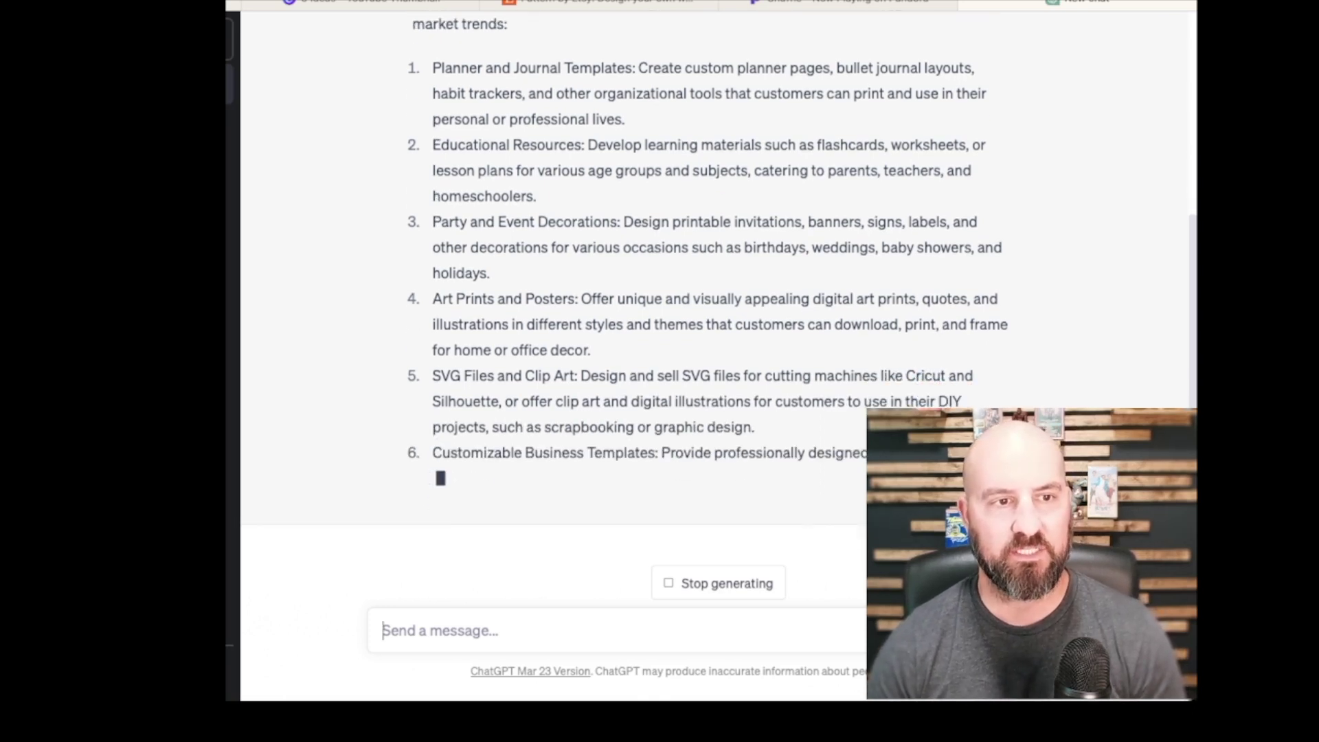
pyautogui.scroll(1, 1020, 379)
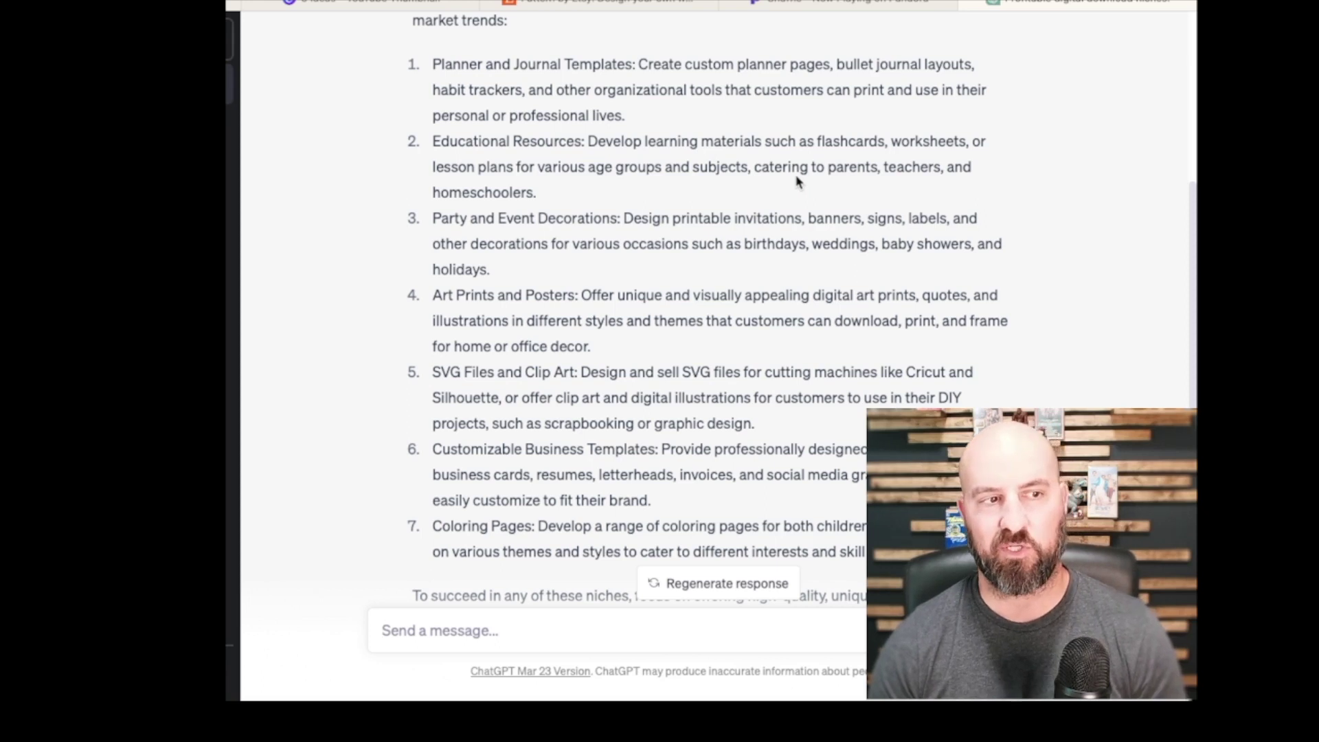
pyautogui.scroll(-1, 799, 180)
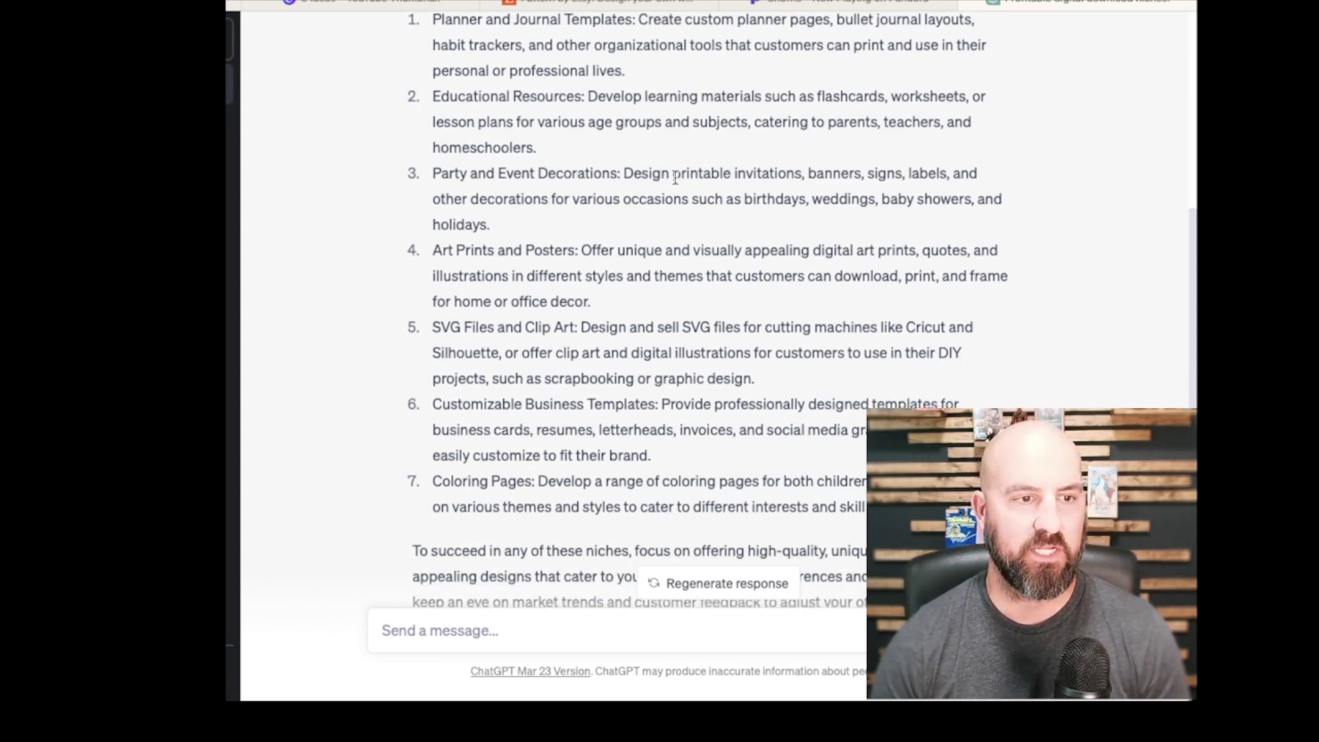
pyautogui.scroll(-1, 675, 178)
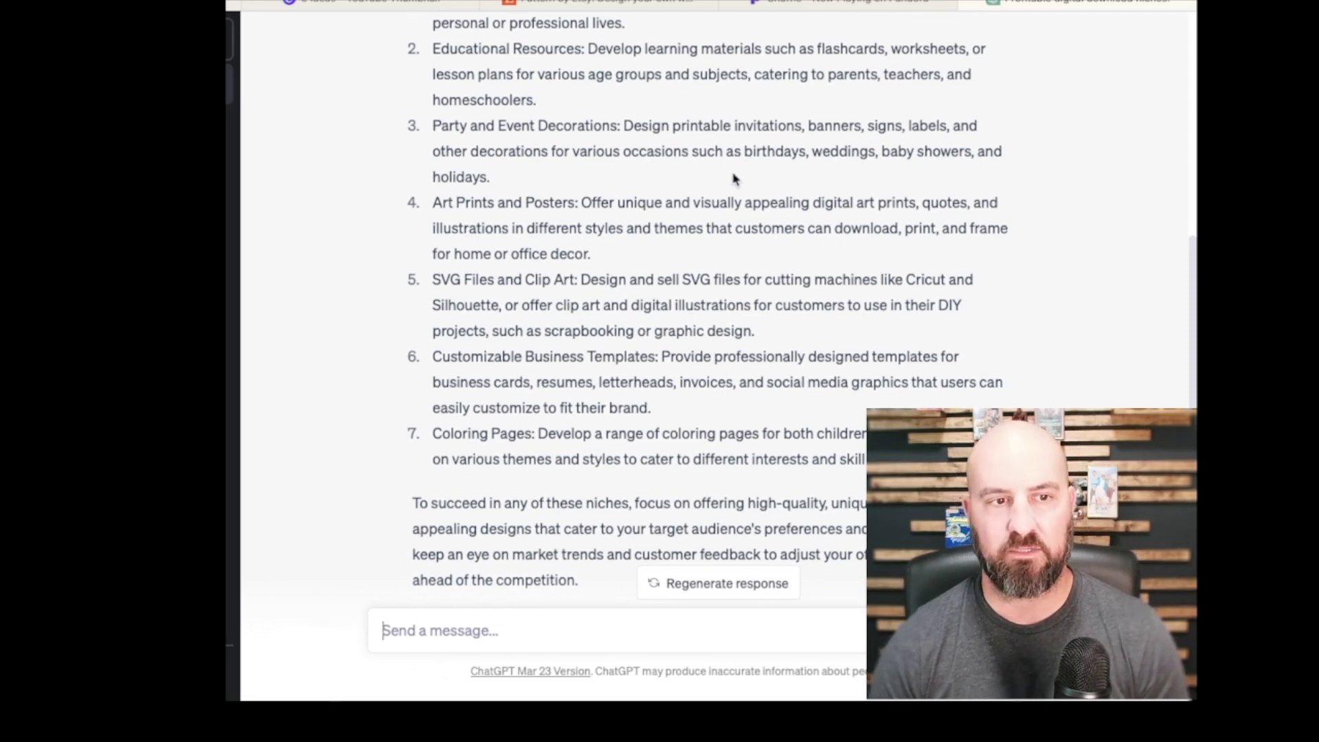
pyautogui.scroll(-1, 746, 181)
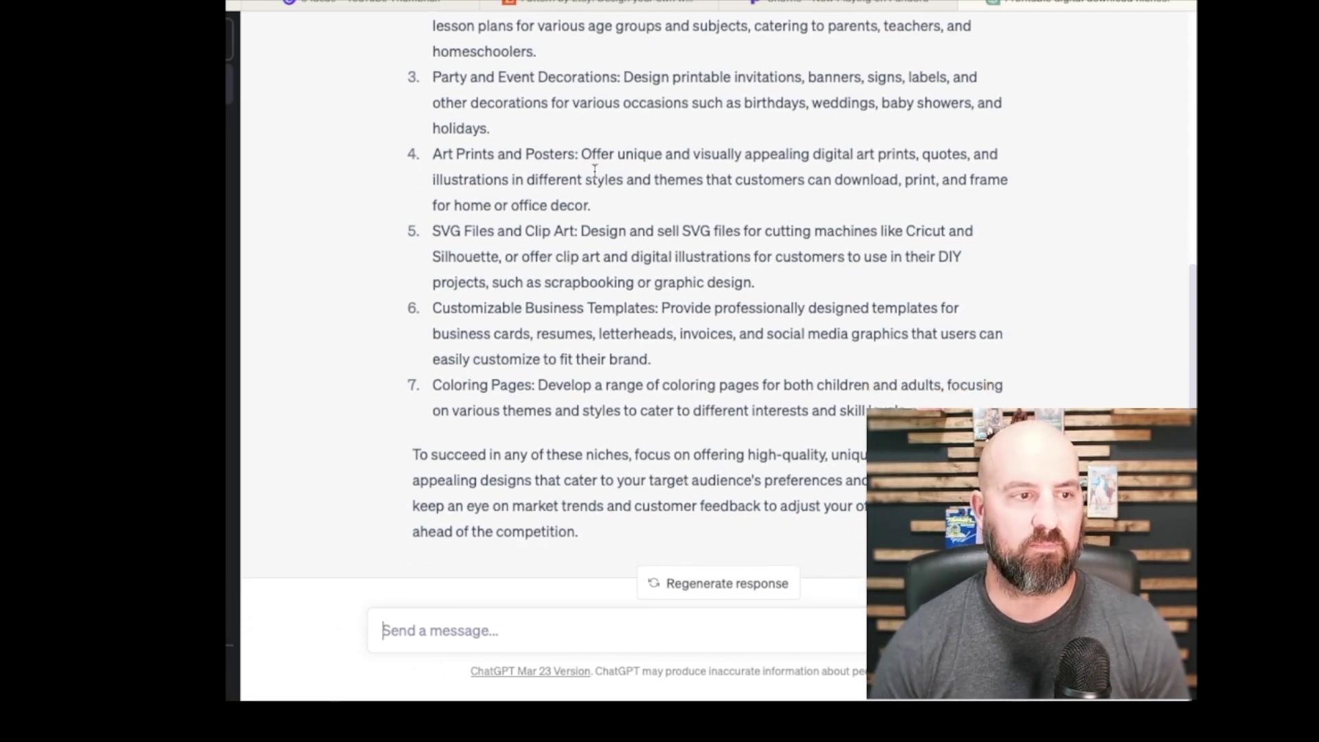
pyautogui.scroll(-1, 654, 170)
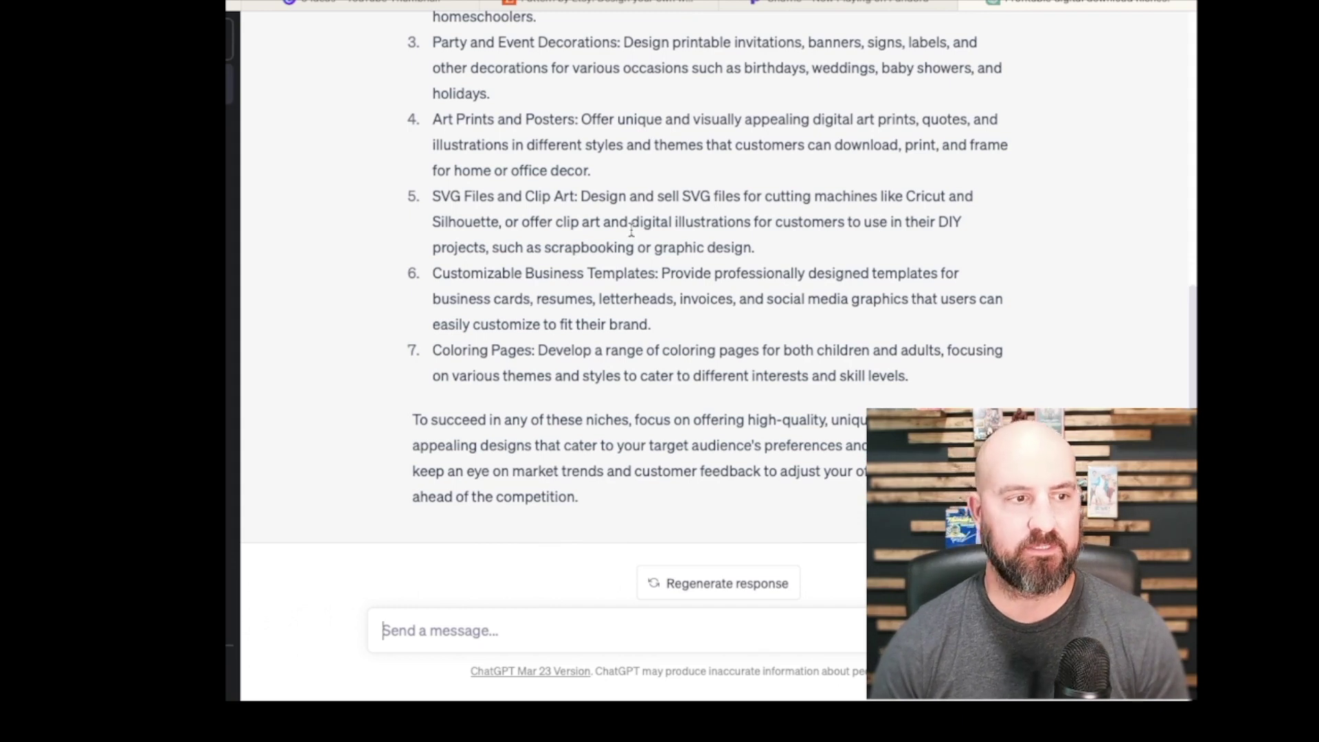
pyautogui.scroll(-1, 721, 241)
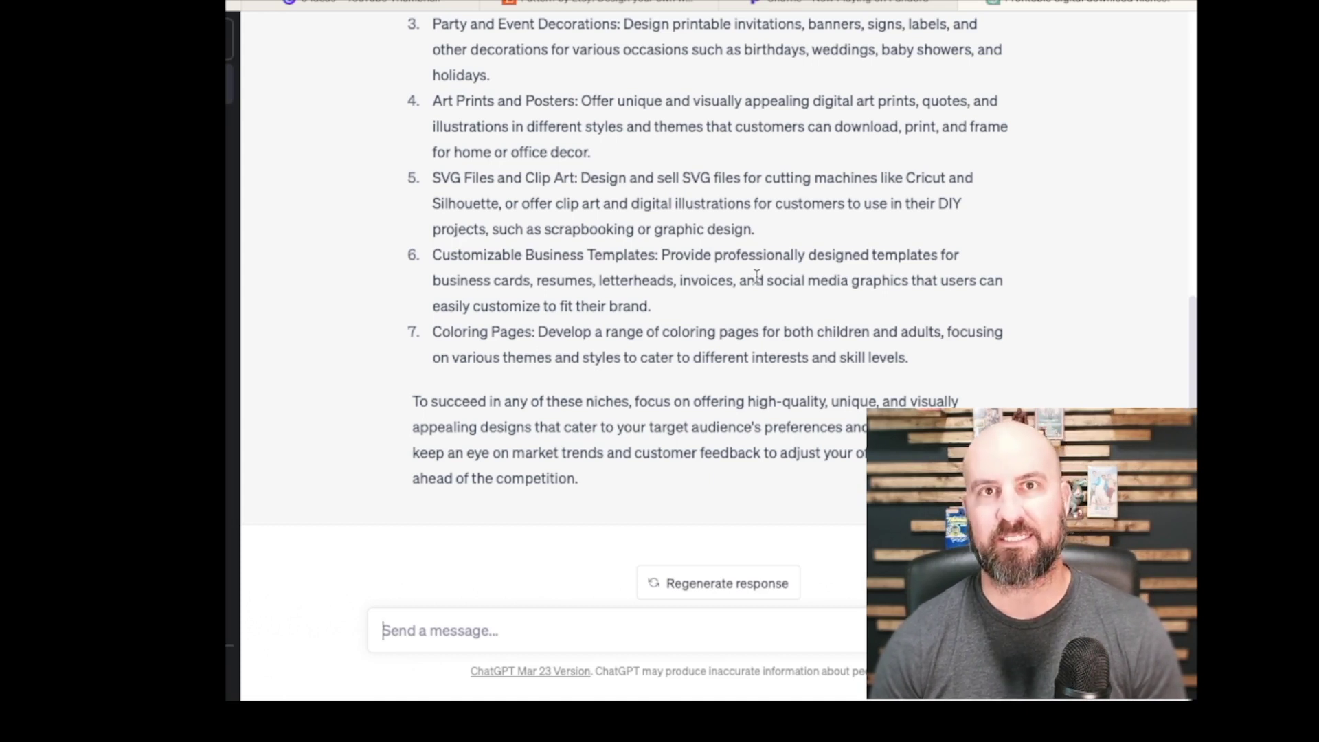
pyautogui.scroll(2, 380, 256)
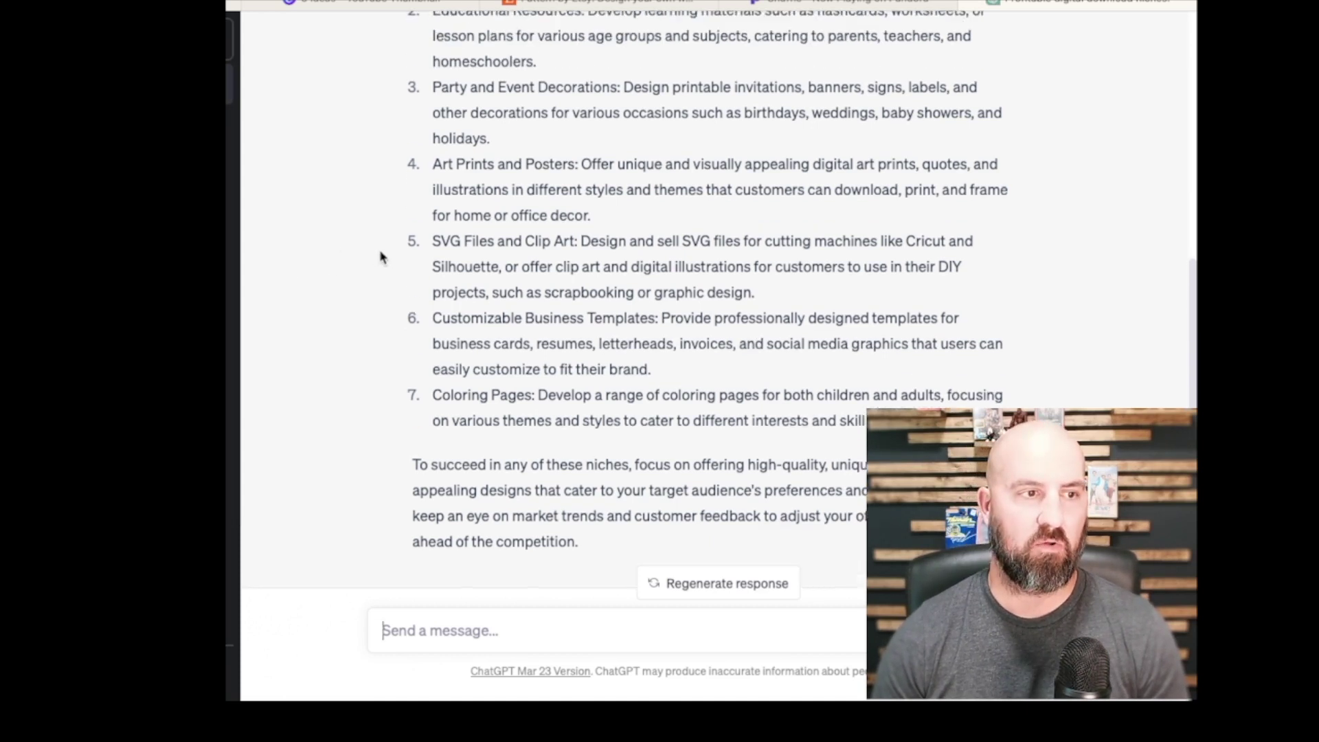
pyautogui.scroll(2, 381, 256)
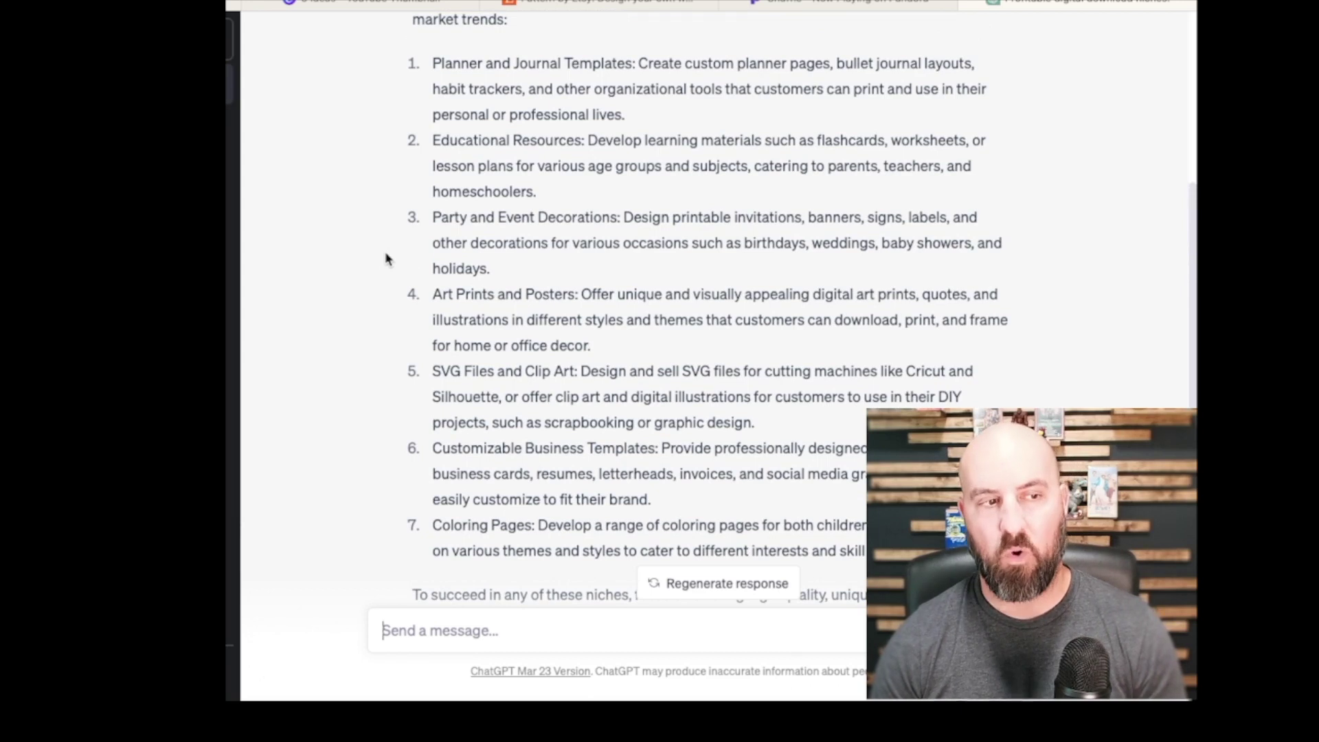
pyautogui.scroll(2, 392, 259)
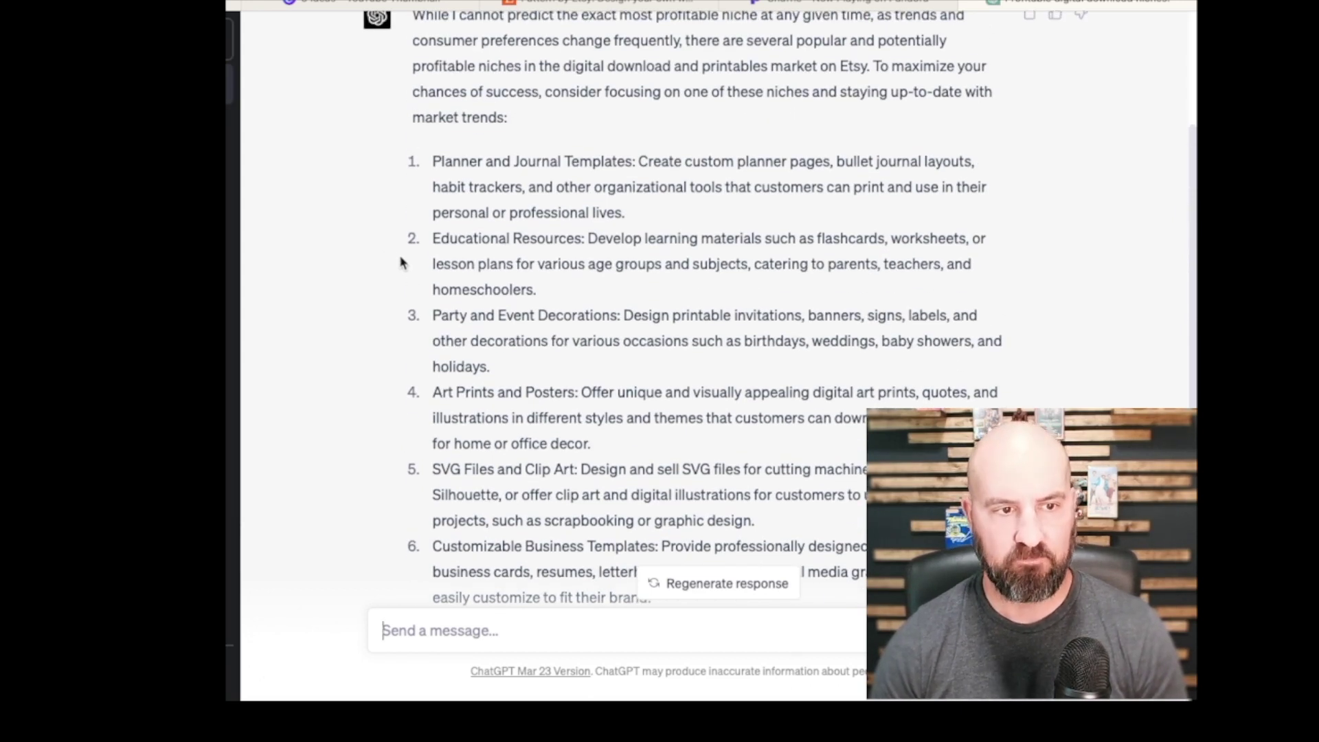
pyautogui.scroll(1, 405, 261)
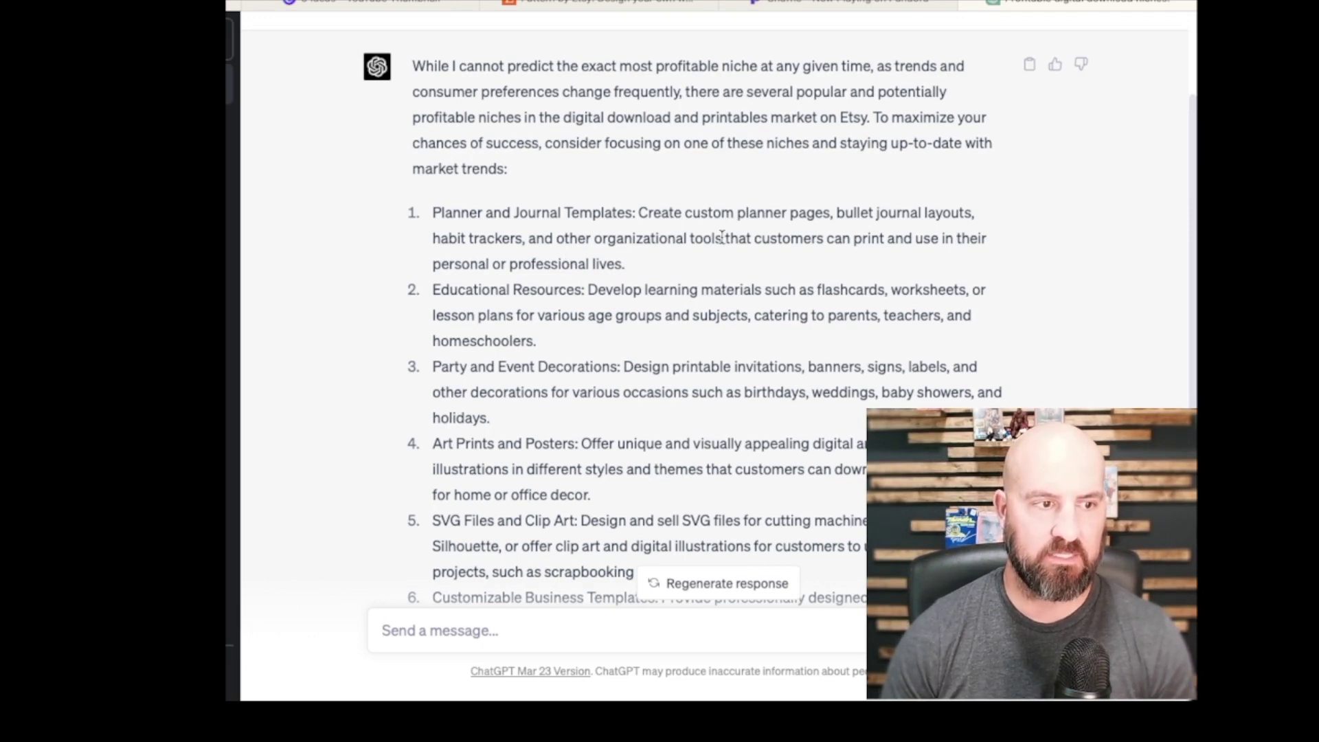
pyautogui.scroll(-1, 715, 240)
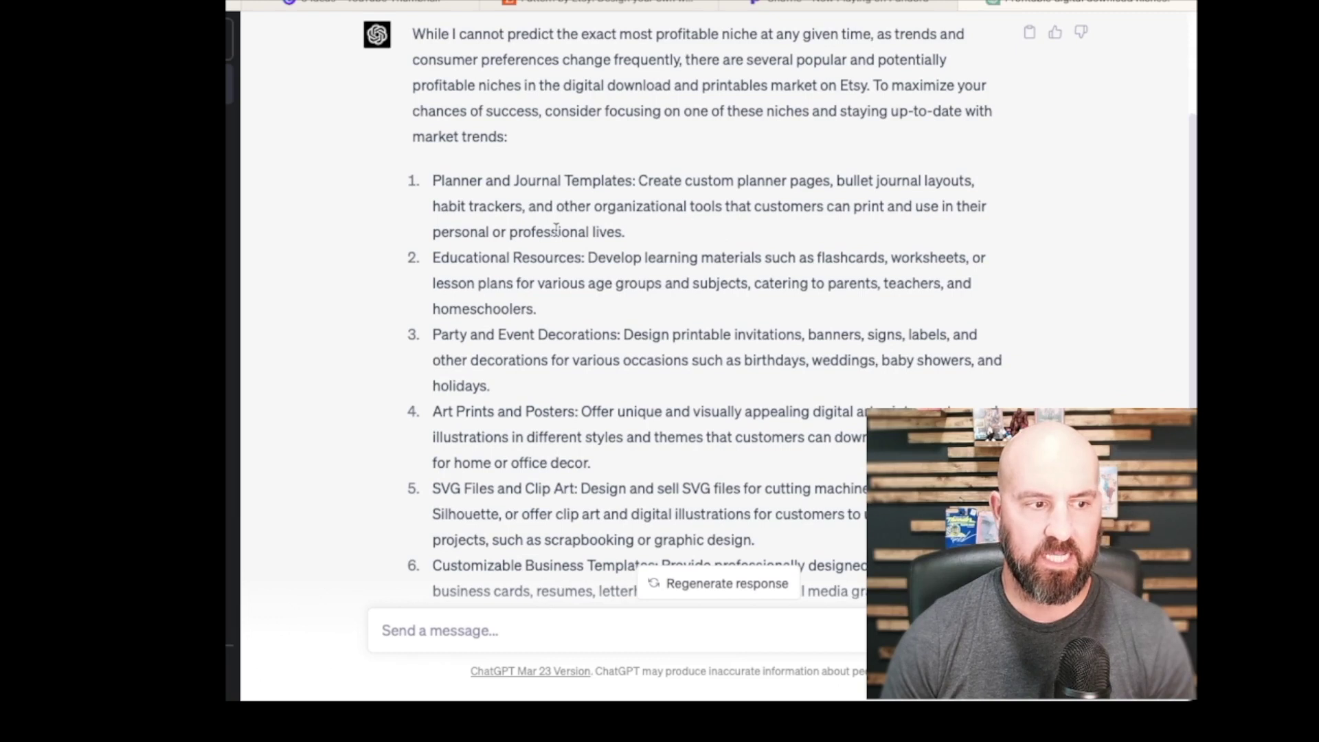
# Ask about the demand and potential profit of planner and journal downloads for an Etsy seller
pyautogui.tripleClick(614, 231)
pyautogui.write('AS an')
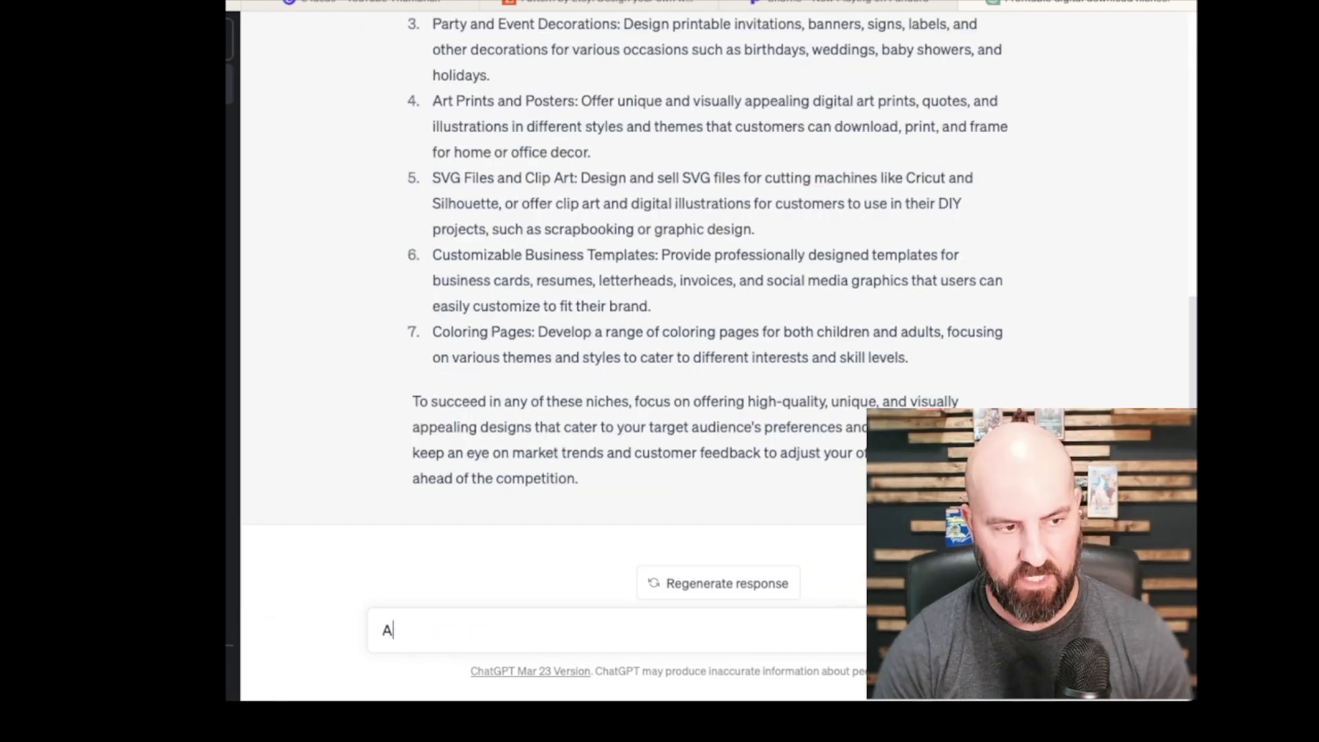
pyautogui.press('BackSpace')
pyautogui.press('BackSpace')
pyautogui.press('BackSpace')
pyautogui.press('BackSpace')
pyautogui.write('s ')
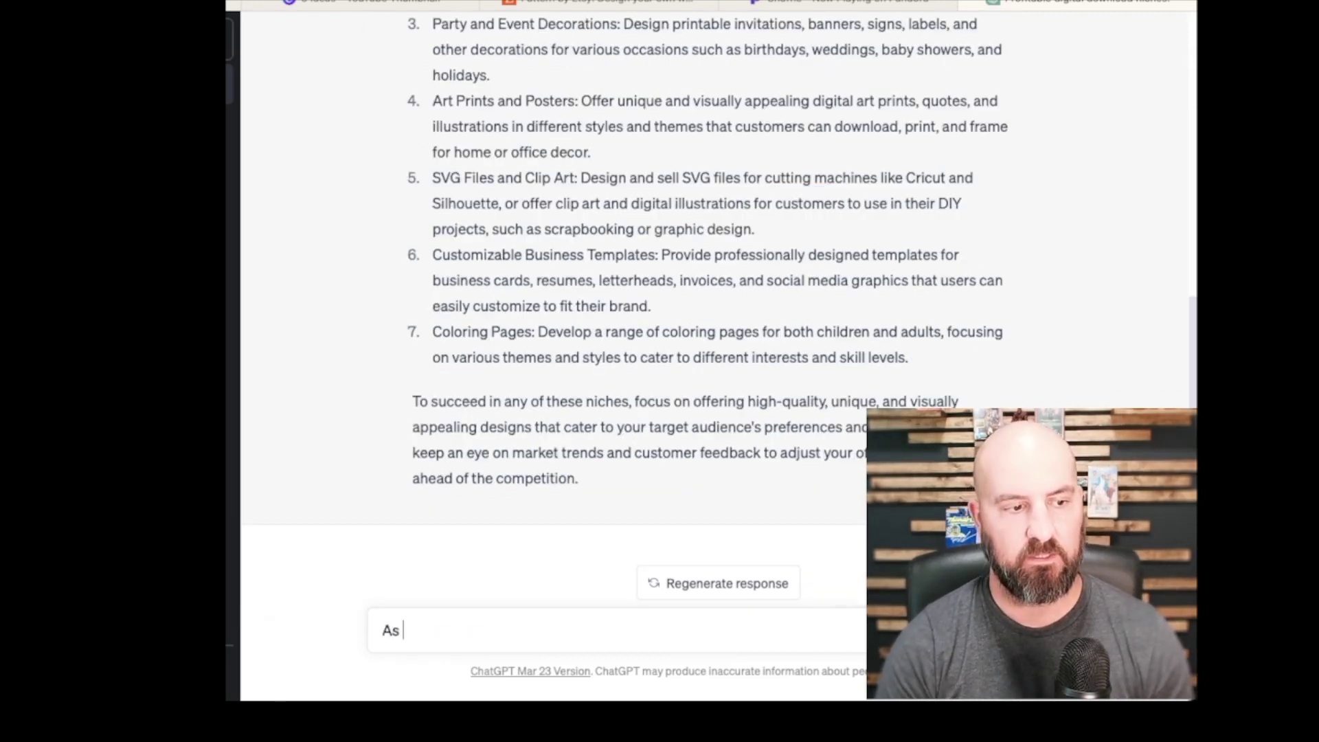
pyautogui.write('an Etsy sel')
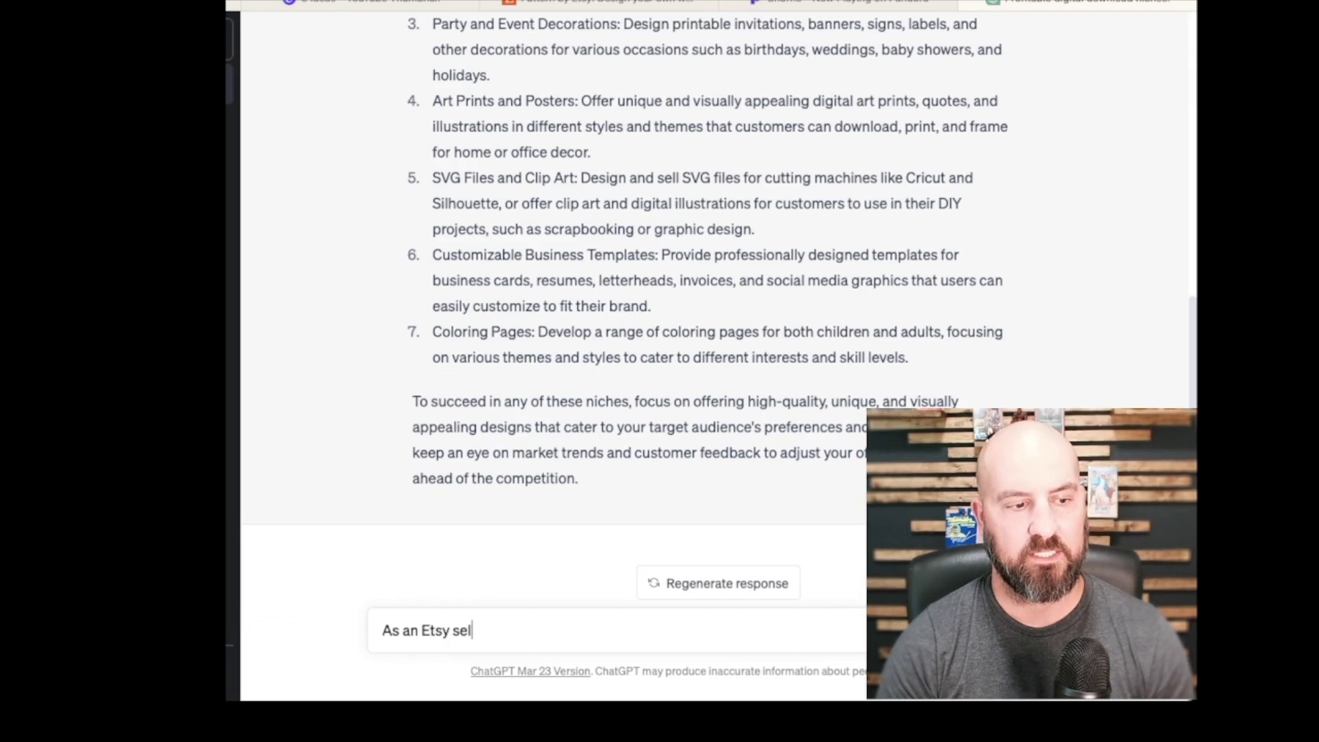
pyautogui.write('ler what is the demand an pote')
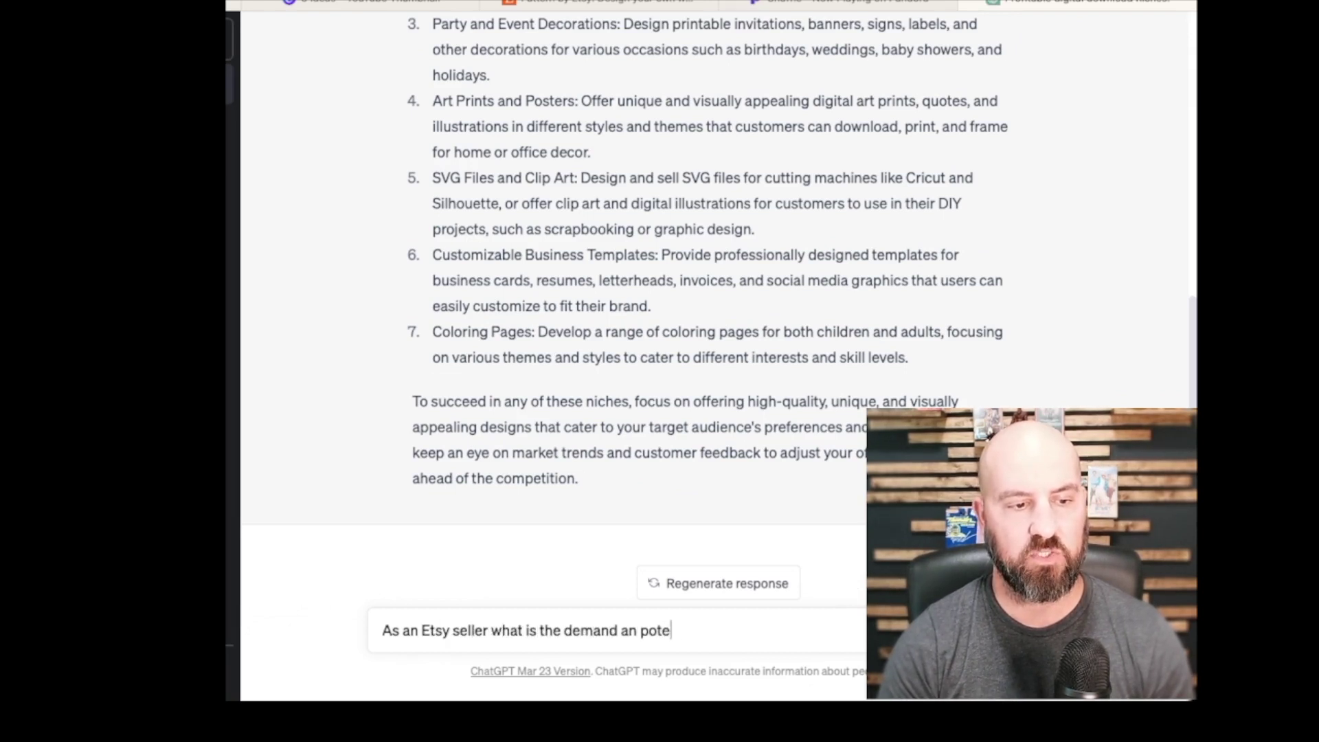
pyautogui.write('ntial profit f')
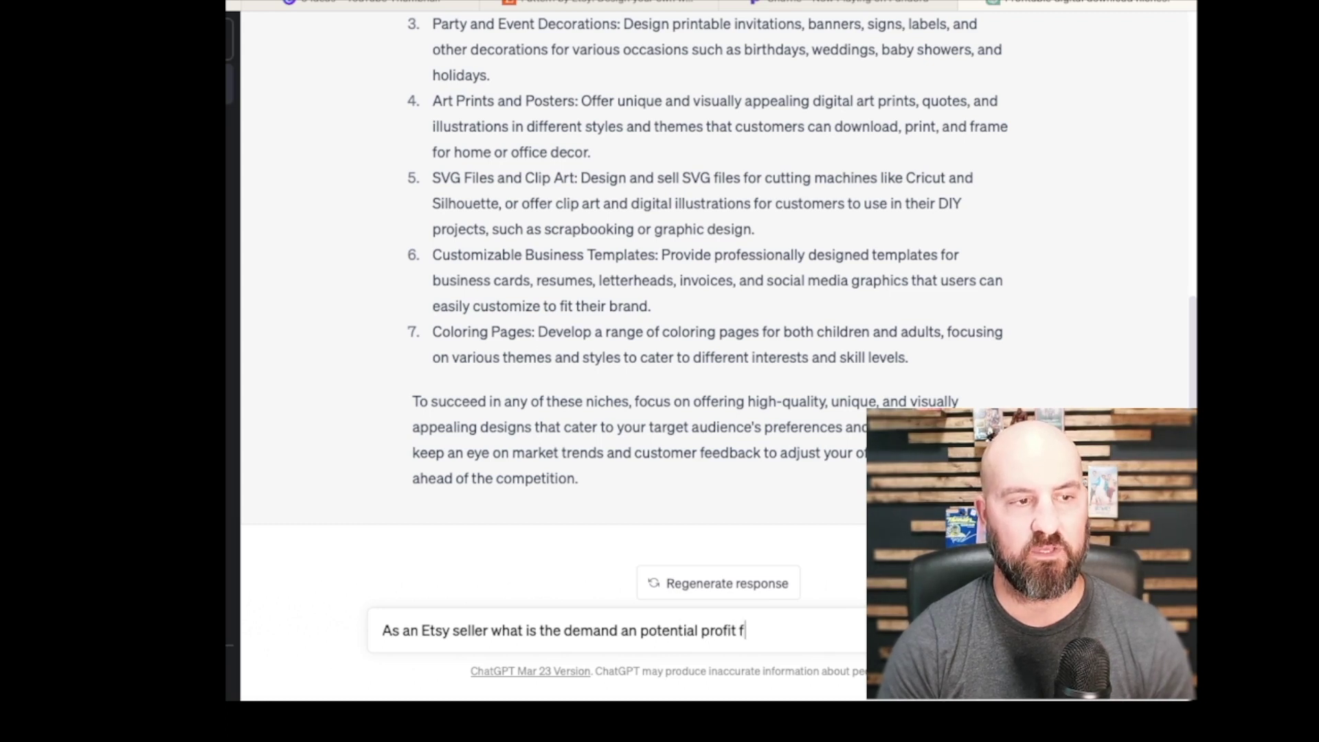
pyautogui.write('or planner ')
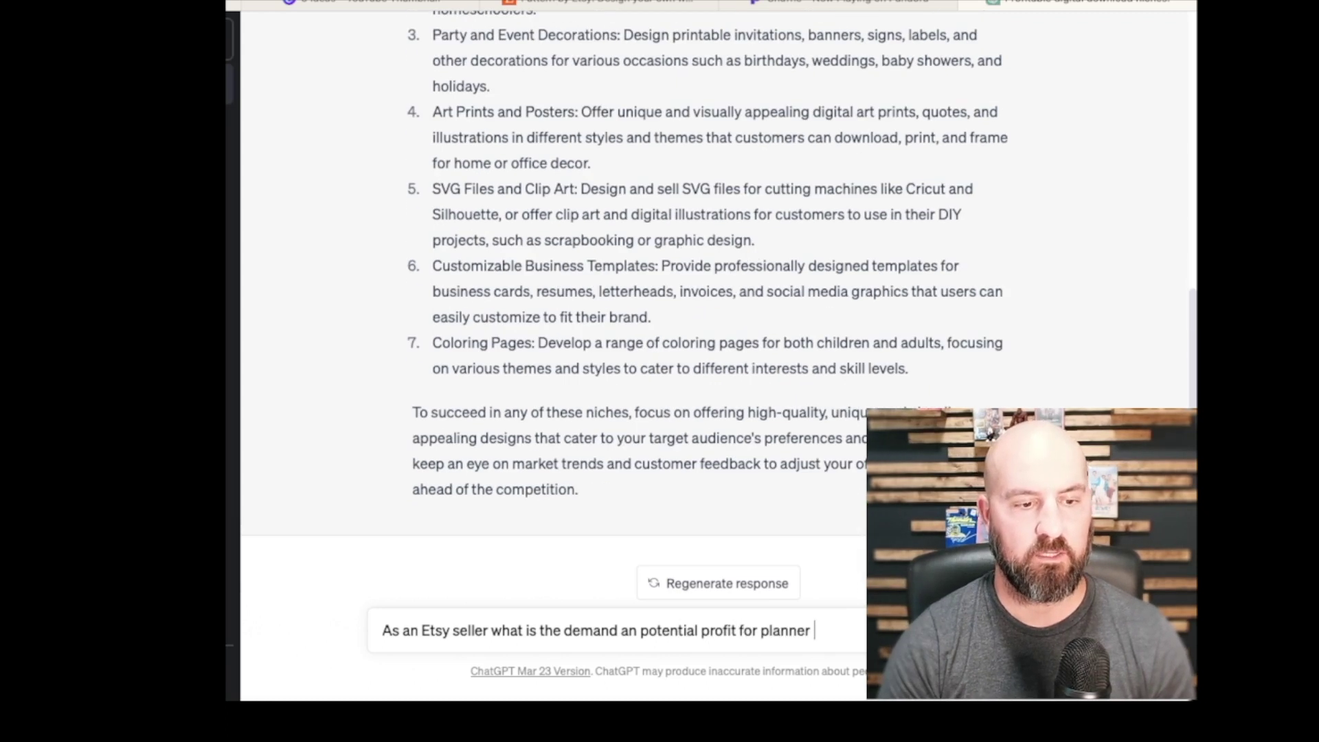
pyautogui.write('and jour ')
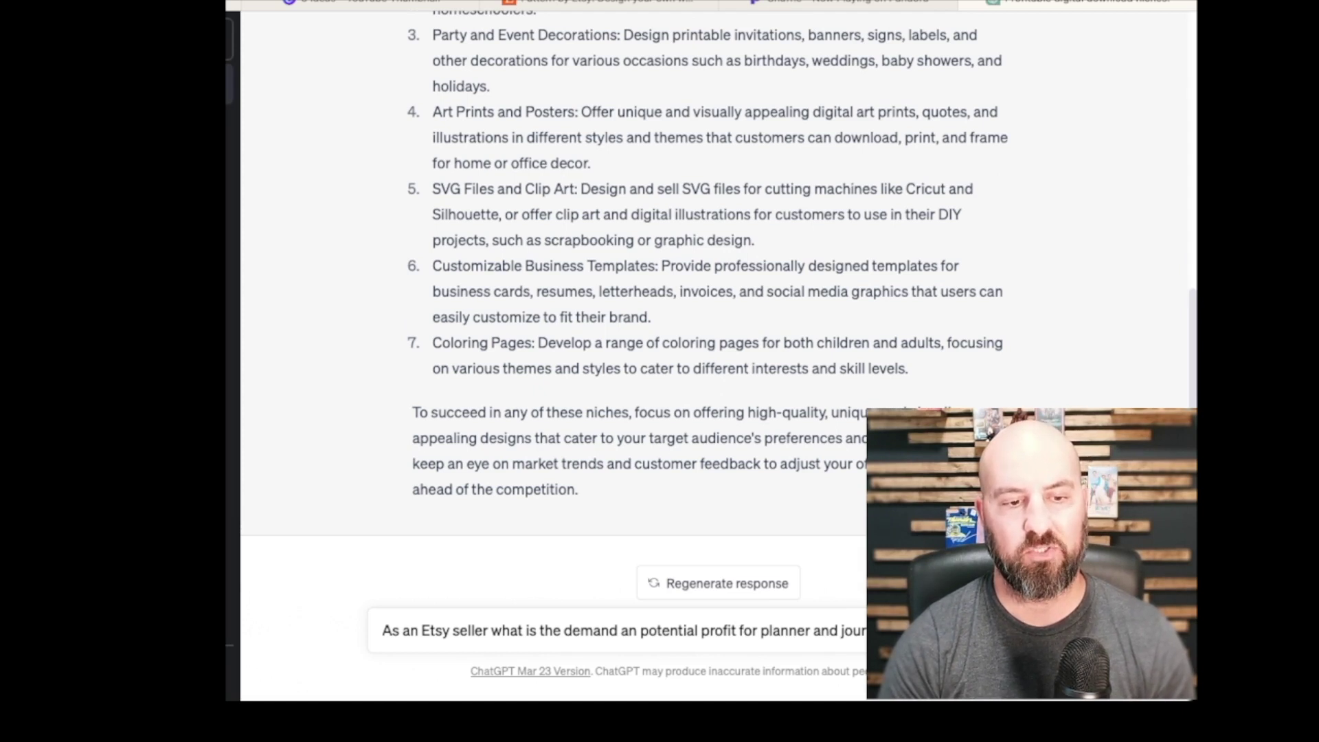
pyautogui.write('download')
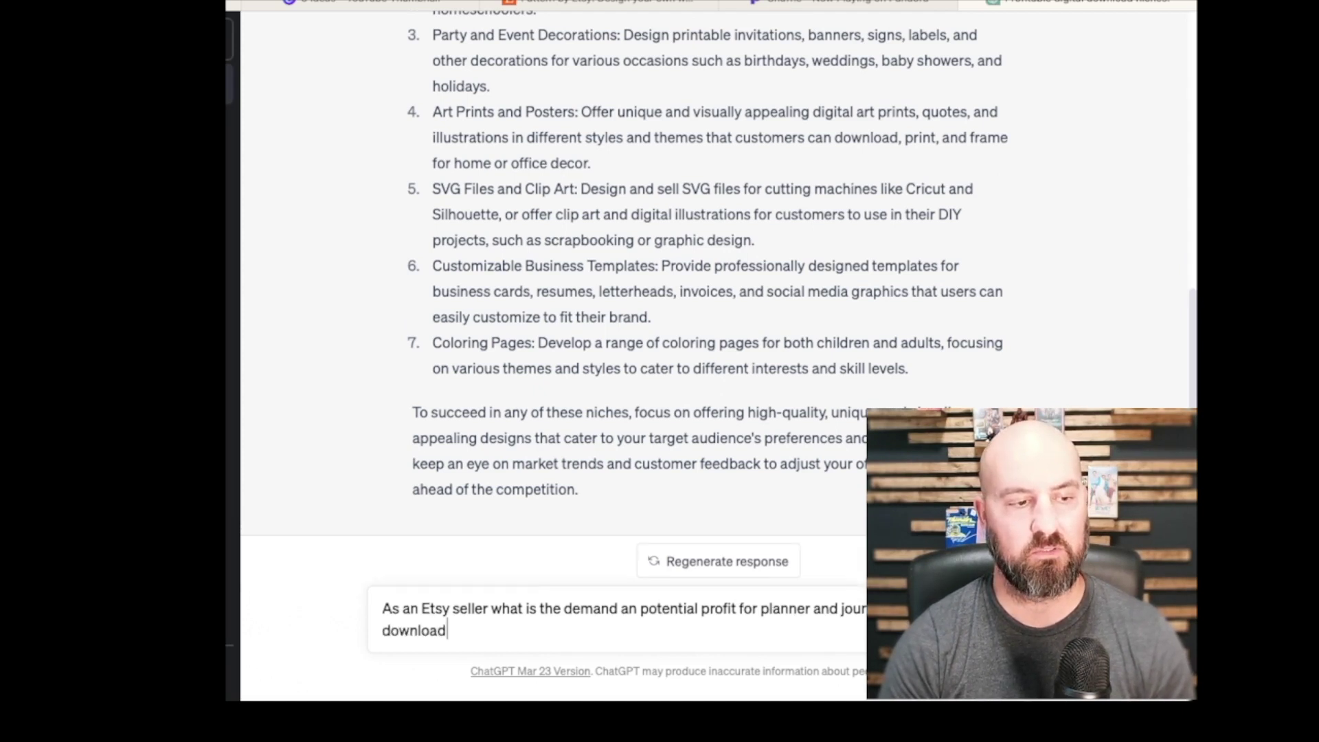
pyautogui.write('s?')
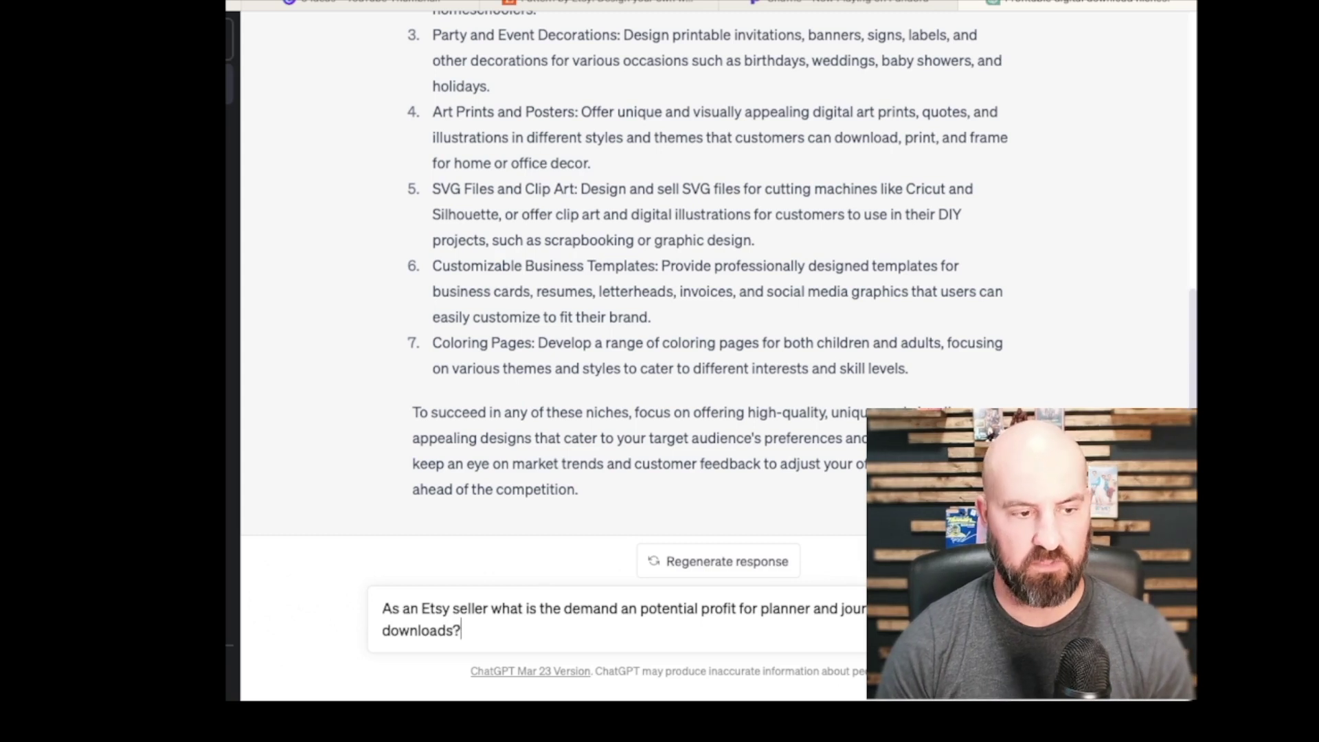
pyautogui.press('Return')
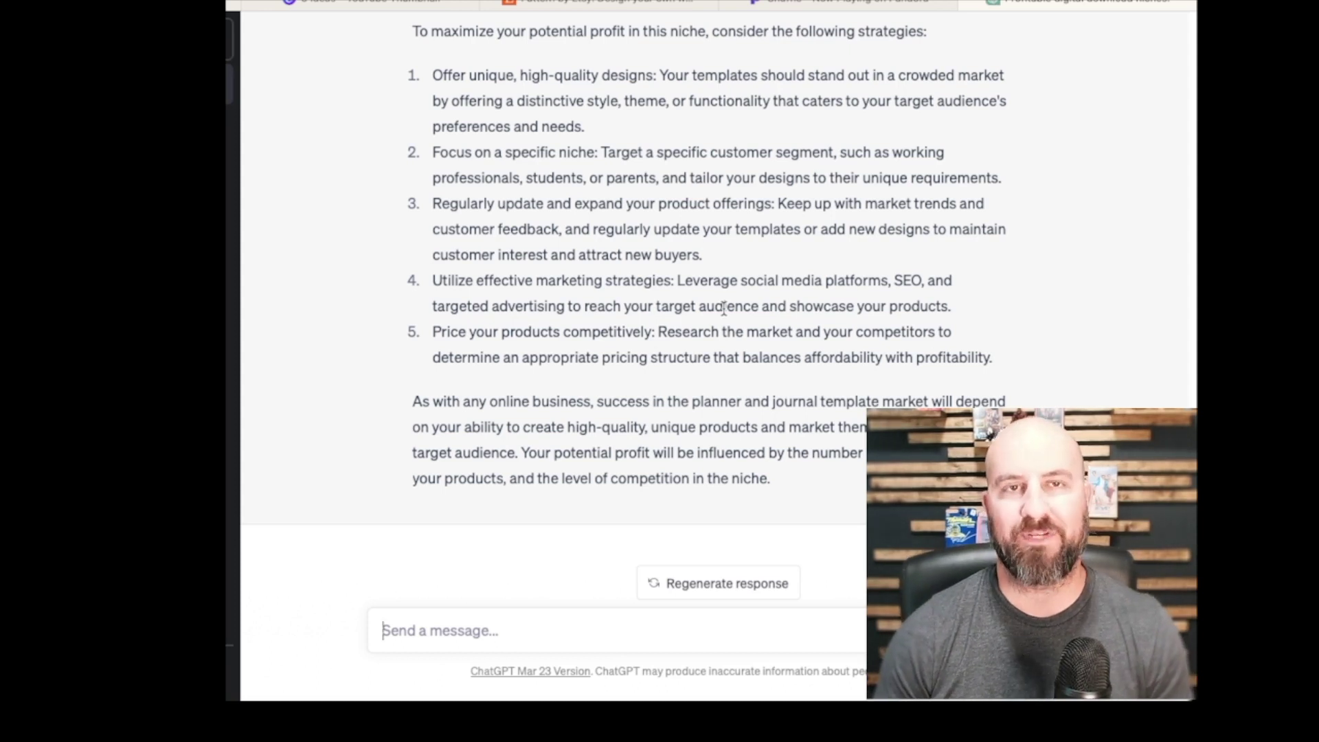
pyautogui.scroll(2, 605, 141)
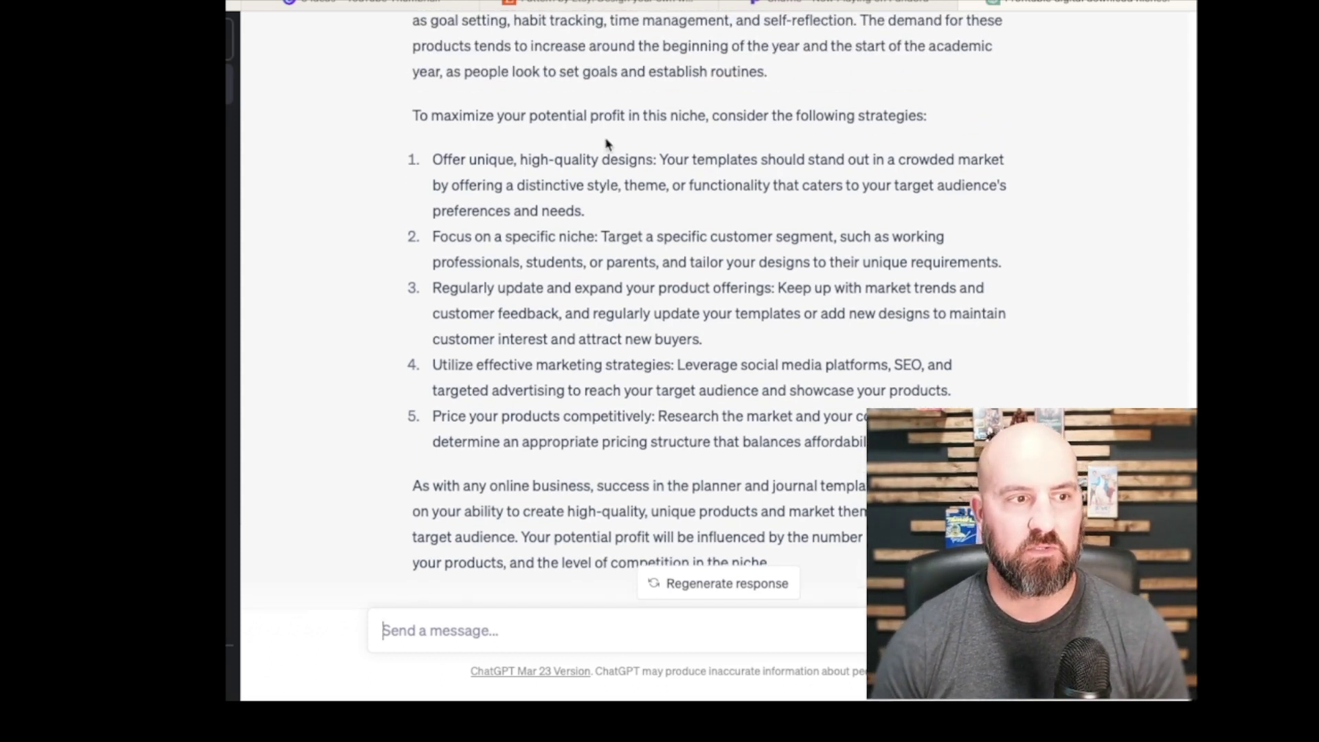
pyautogui.scroll(4, 624, 200)
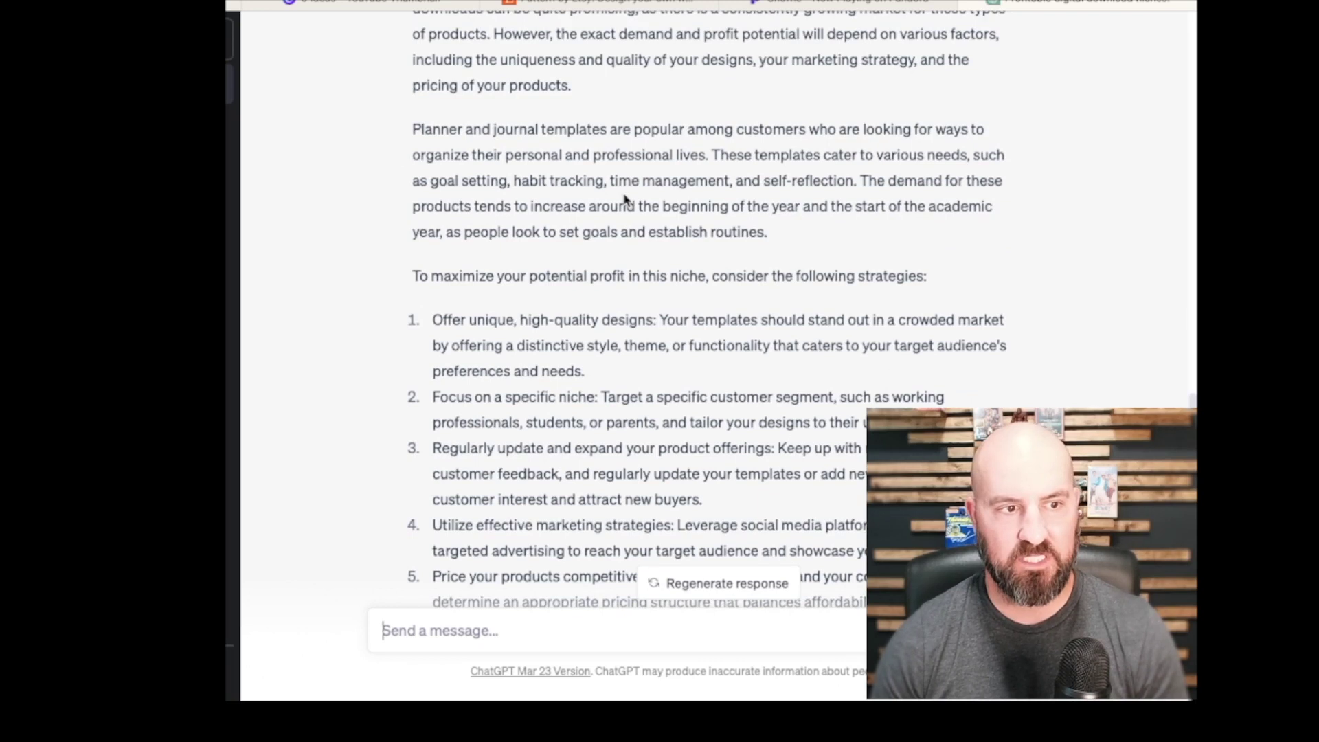
pyautogui.scroll(-5, 624, 200)
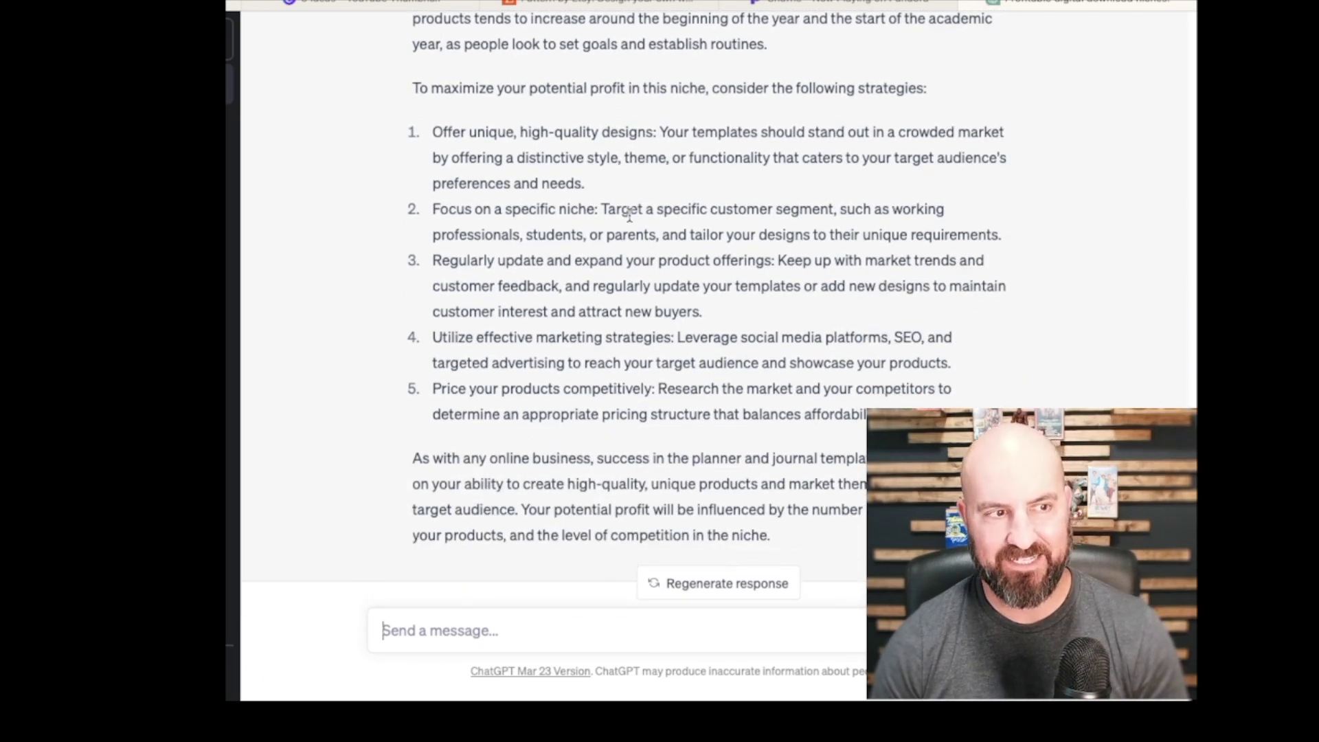
pyautogui.scroll(3, 635, 223)
pyautogui.scroll(-1, 631, 233)
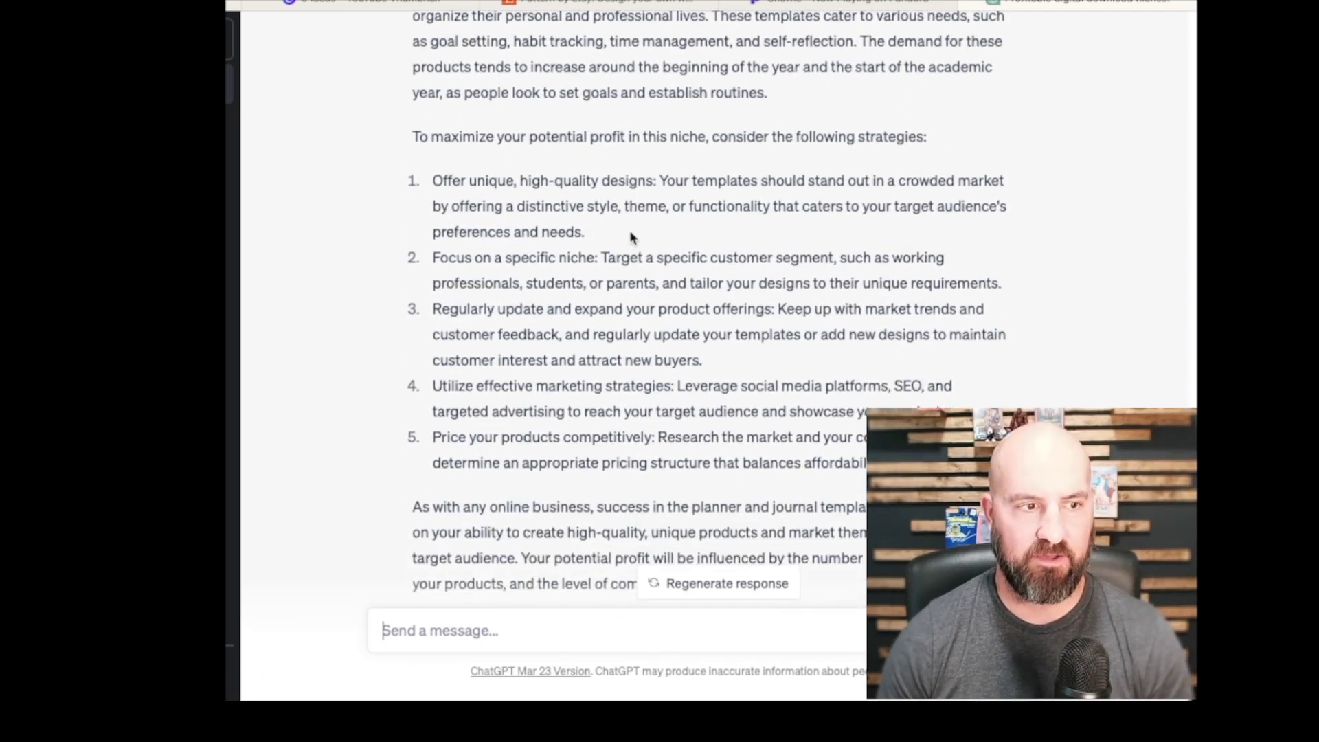
pyautogui.scroll(-3, 630, 237)
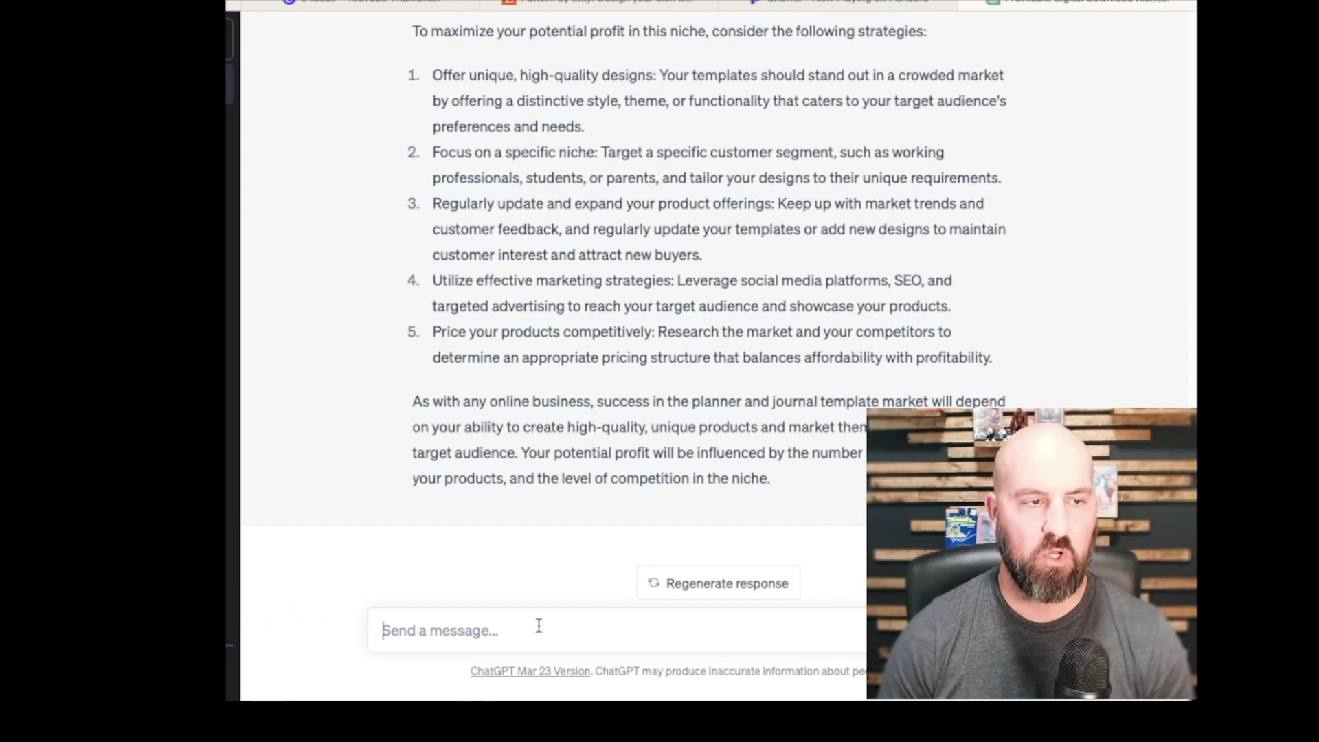
pyautogui.scroll(8, 618, 550)
pyautogui.scroll(-7, 618, 546)
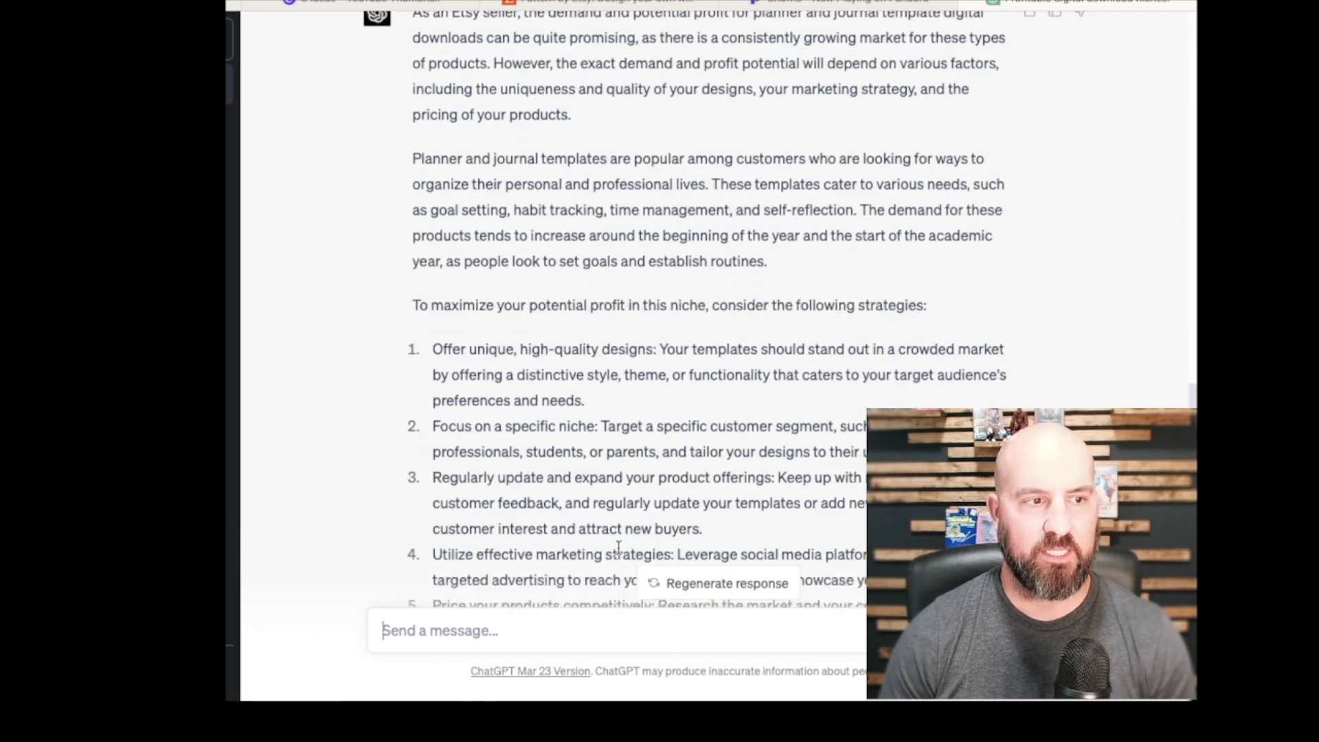
pyautogui.scroll(15, 592, 534)
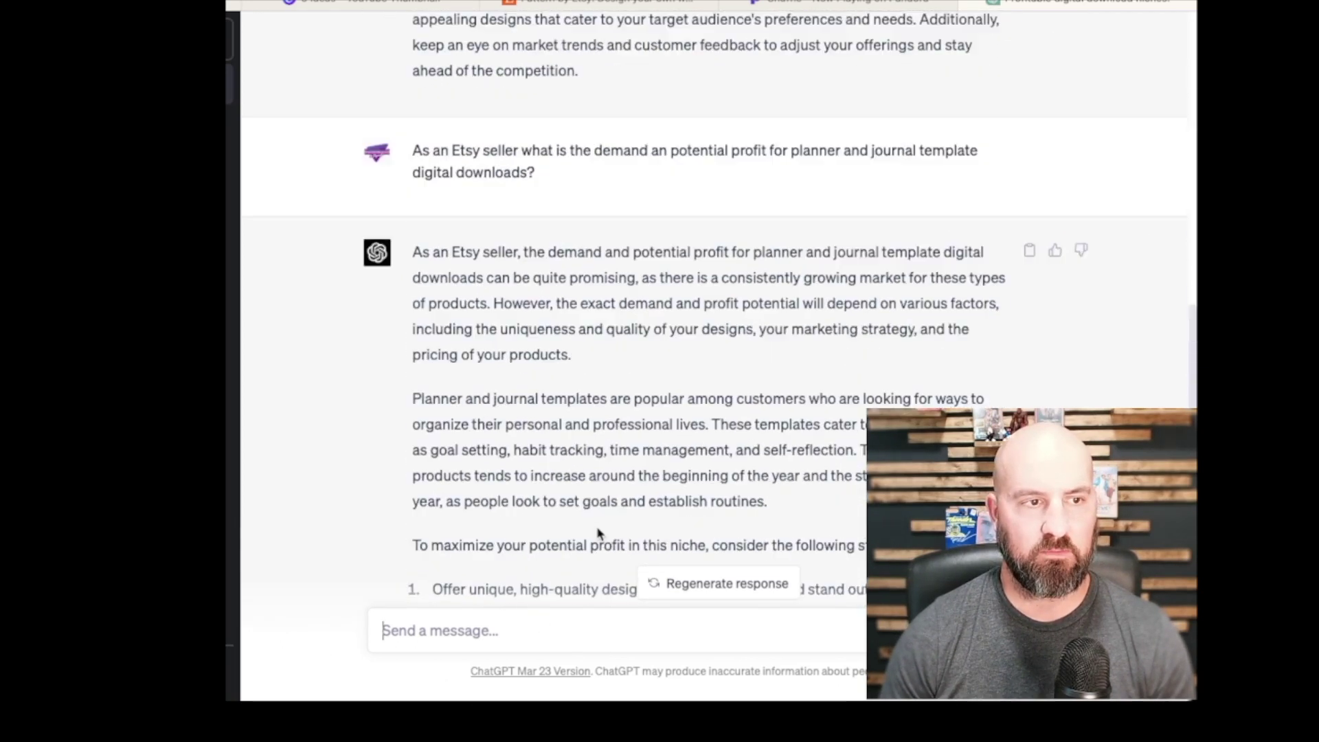
pyautogui.scroll(-15, 591, 549)
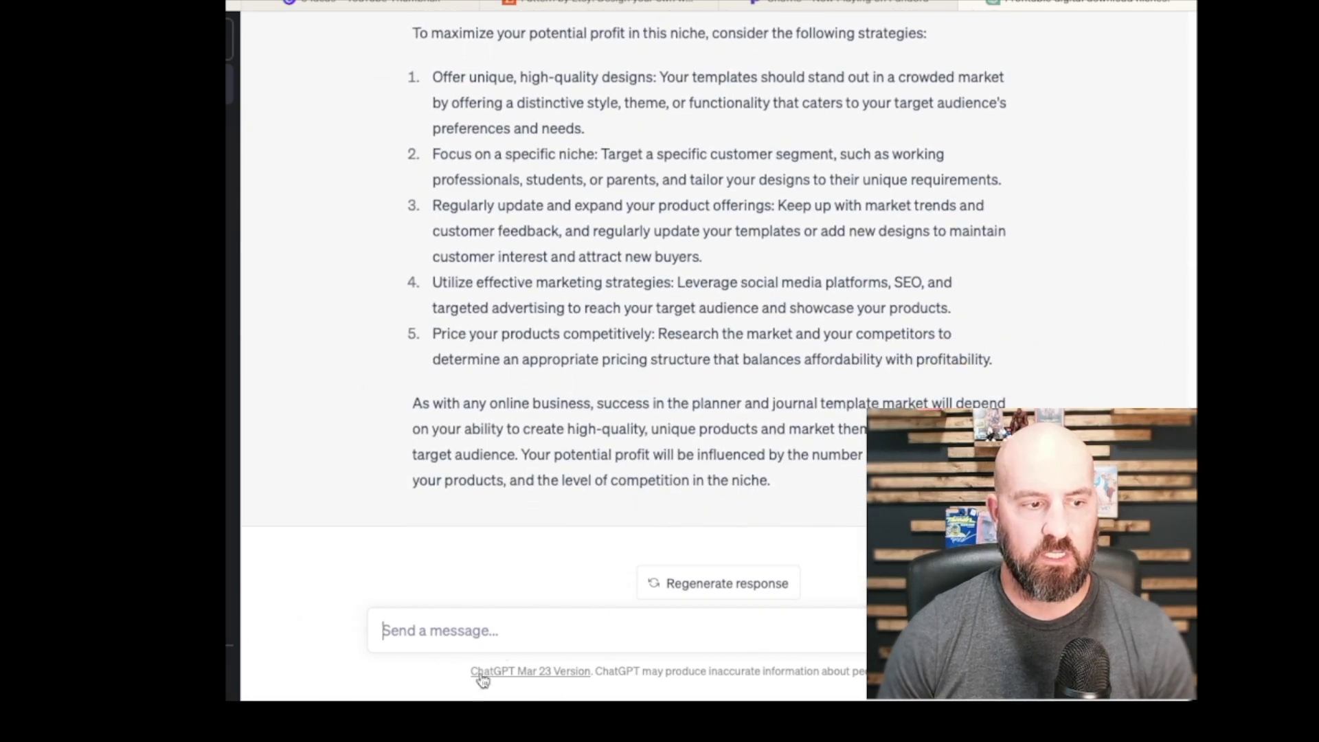
# Ask which journal and planner template subject matter has the highest sales potential on Etsy
pyautogui.write('W')
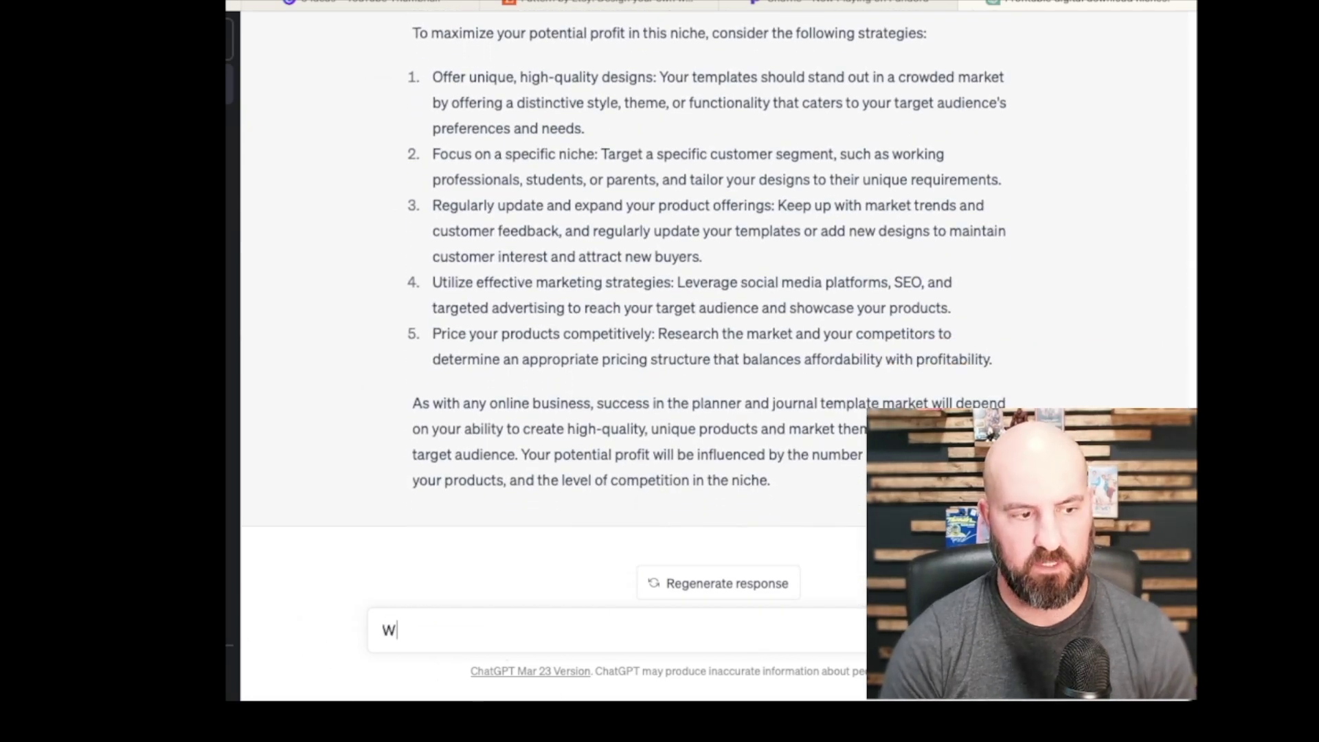
pyautogui.press('BackSpace')
pyautogui.write('As an Etsy')
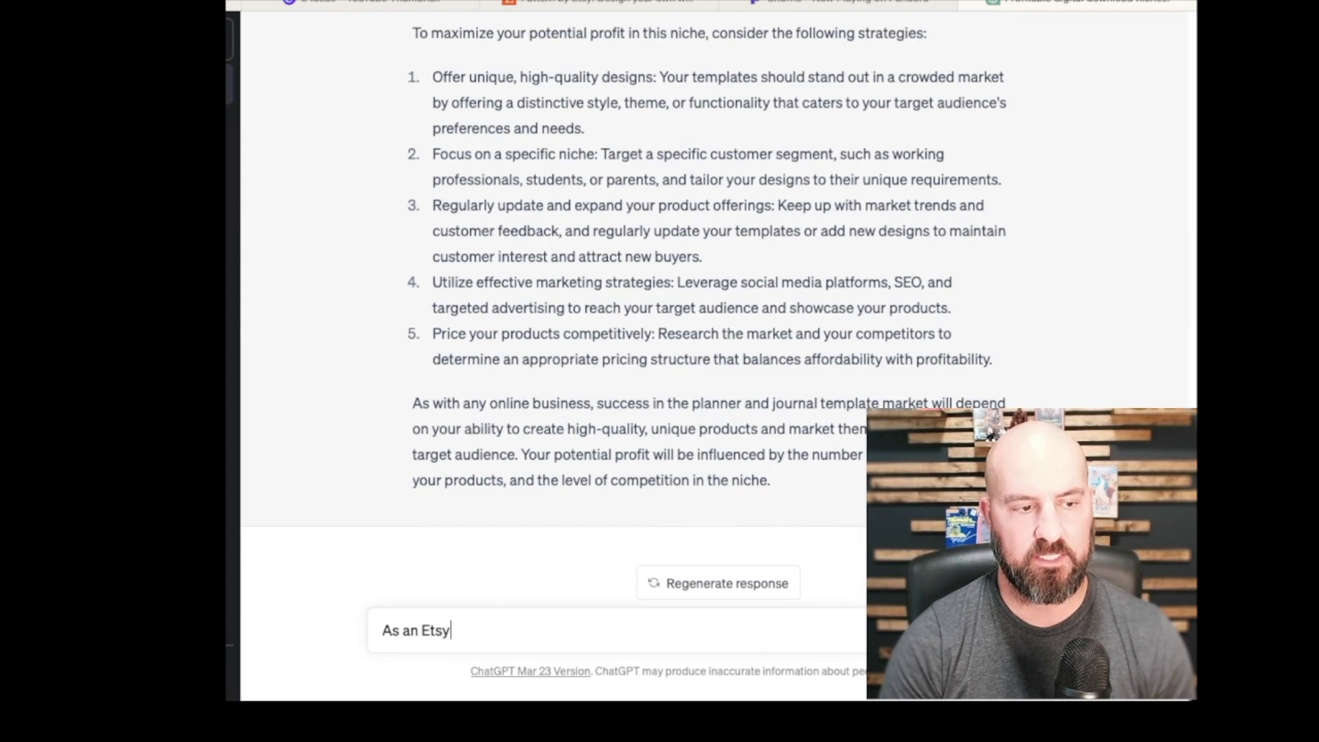
pyautogui.write(' seller what sp')
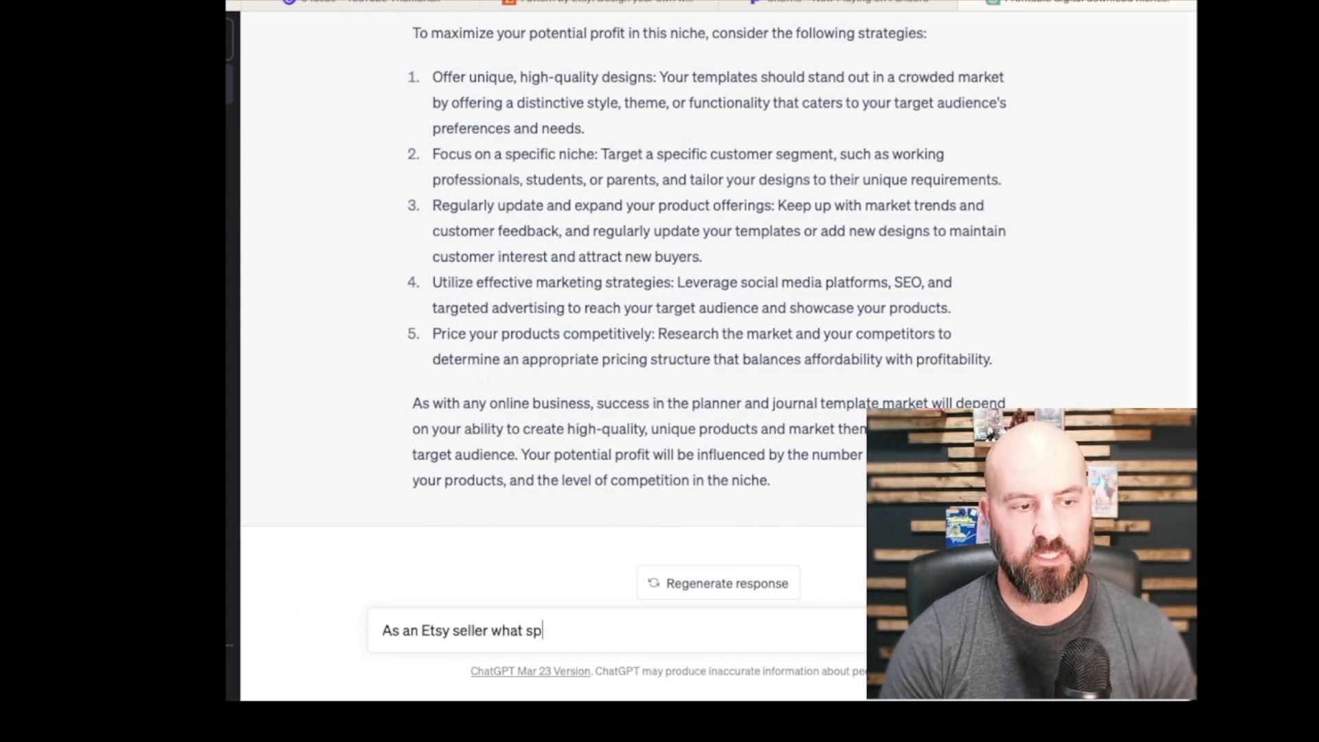
pyautogui.write('ecific journal and')
pyautogui.scroll(8, 687, 310)
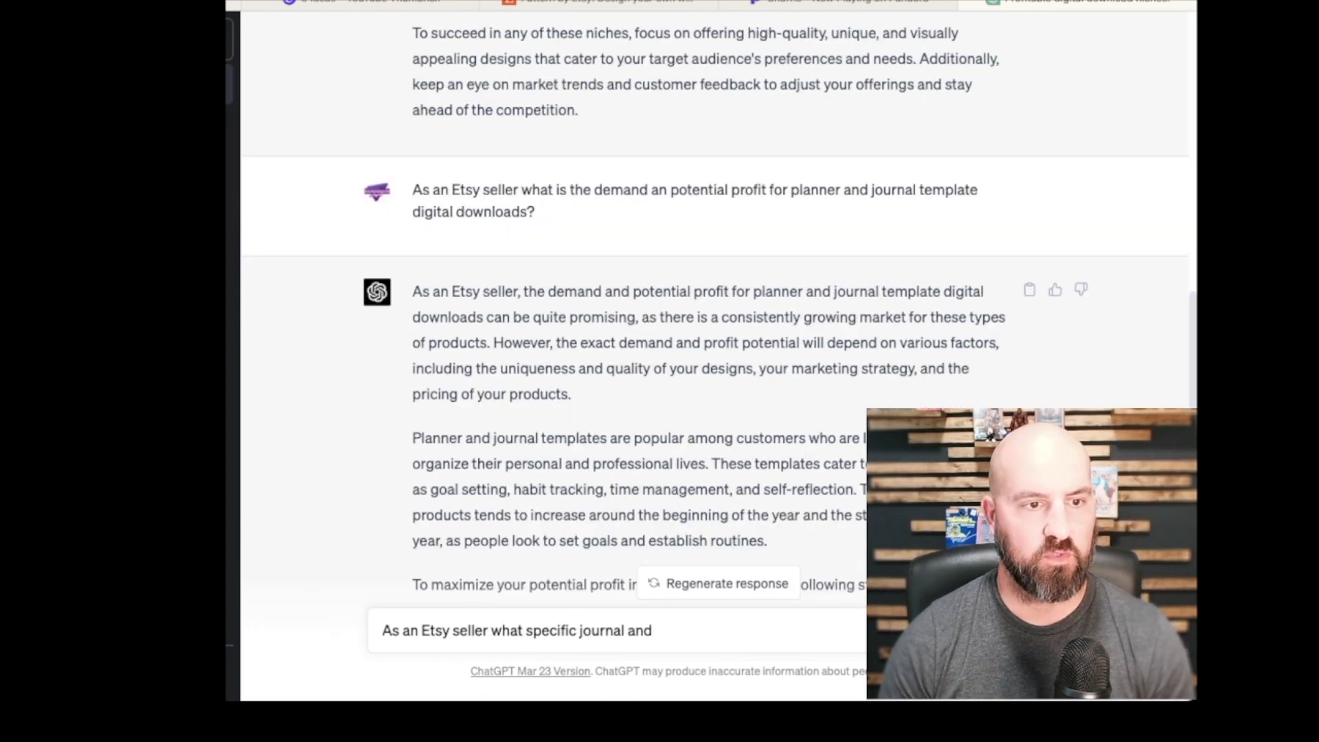
pyautogui.scroll(-8, 675, 644)
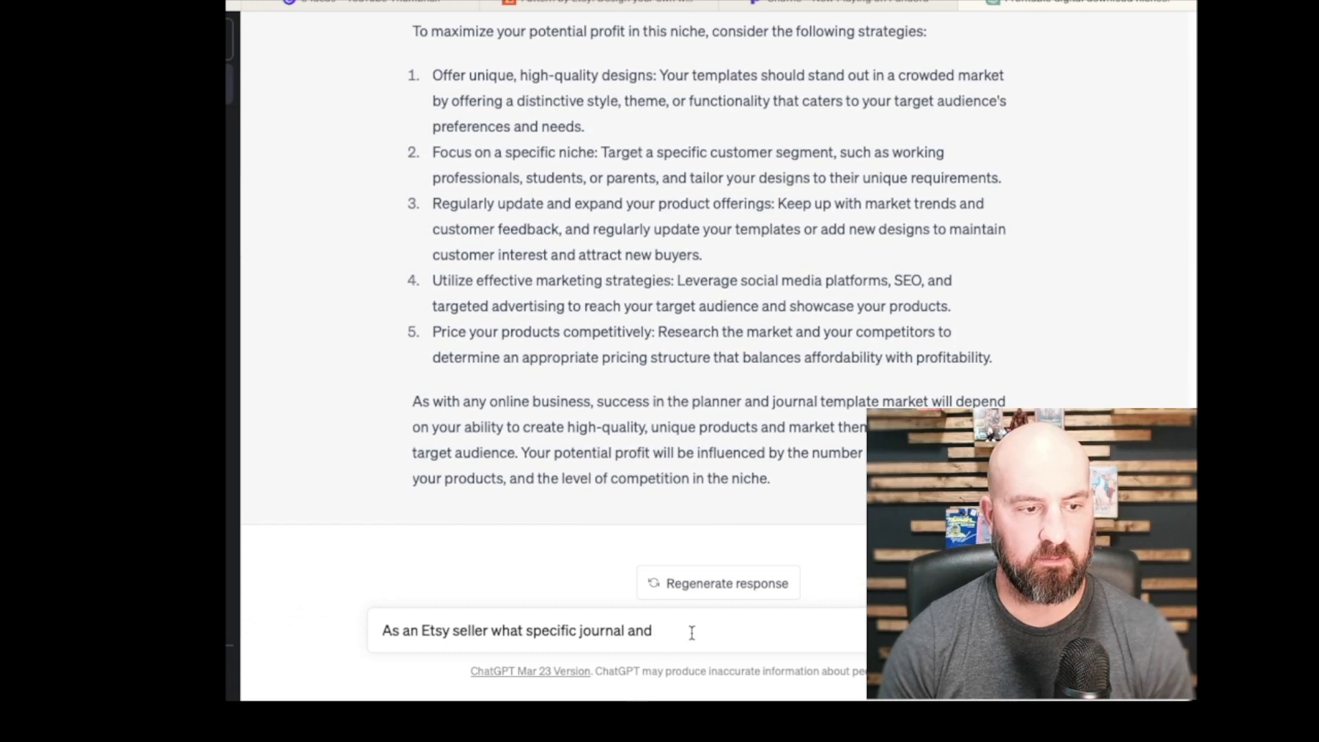
pyautogui.write('j')
pyautogui.press('BackSpace')
pyautogui.write('planner ')
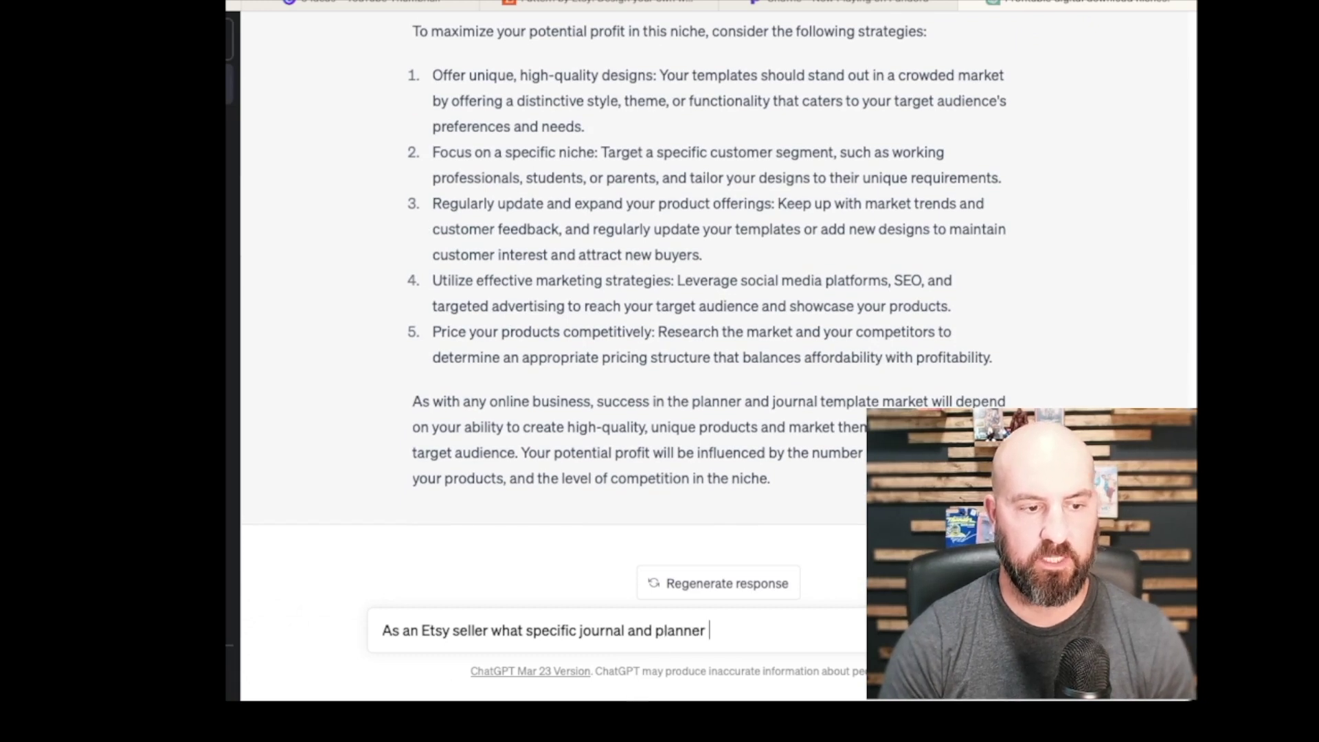
pyautogui.write('template ')
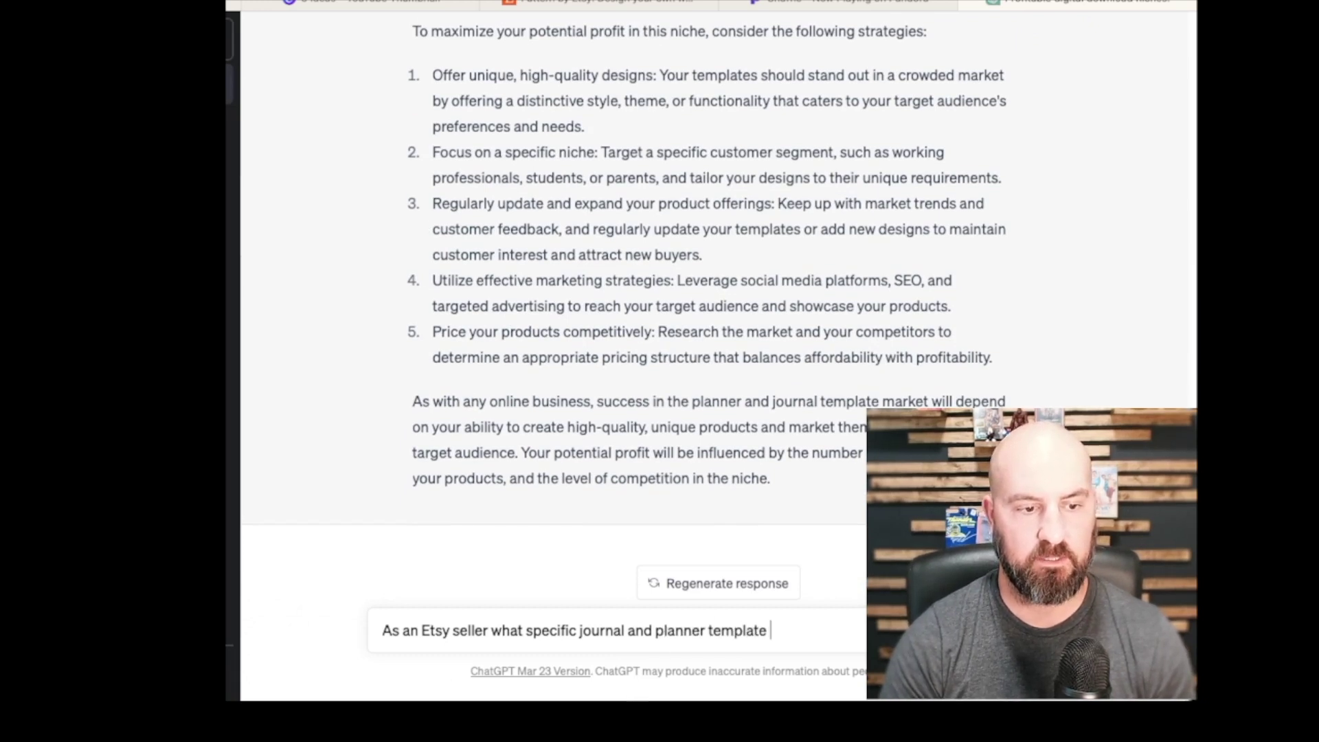
pyautogui.write('subject matter')
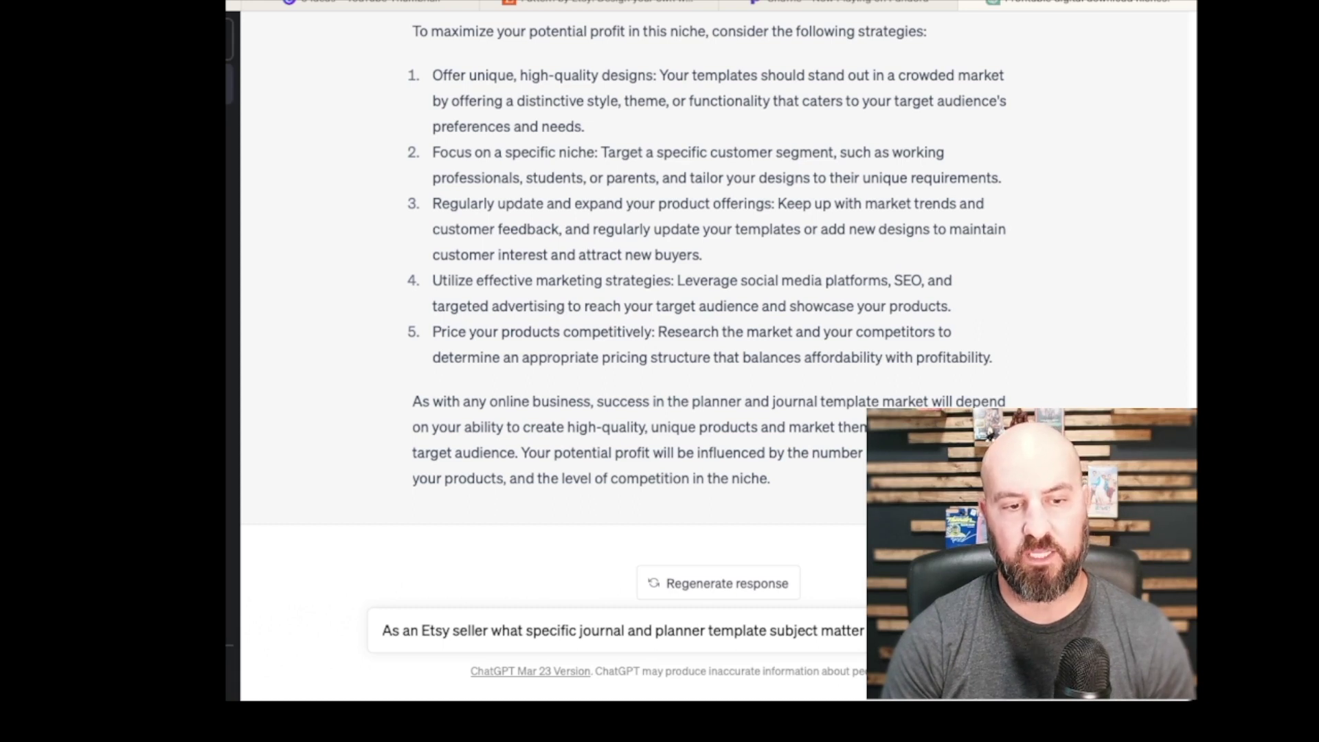
pyautogui.write('highest po')
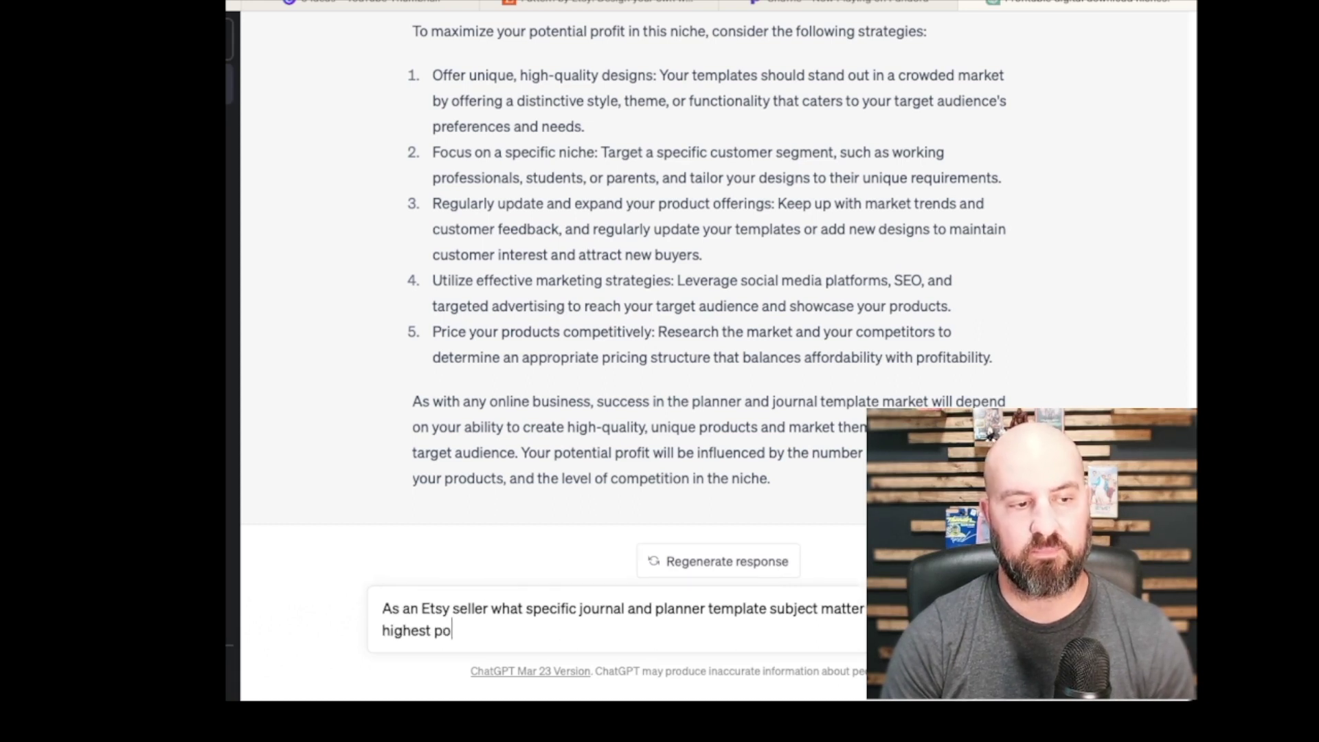
pyautogui.write('tential for ')
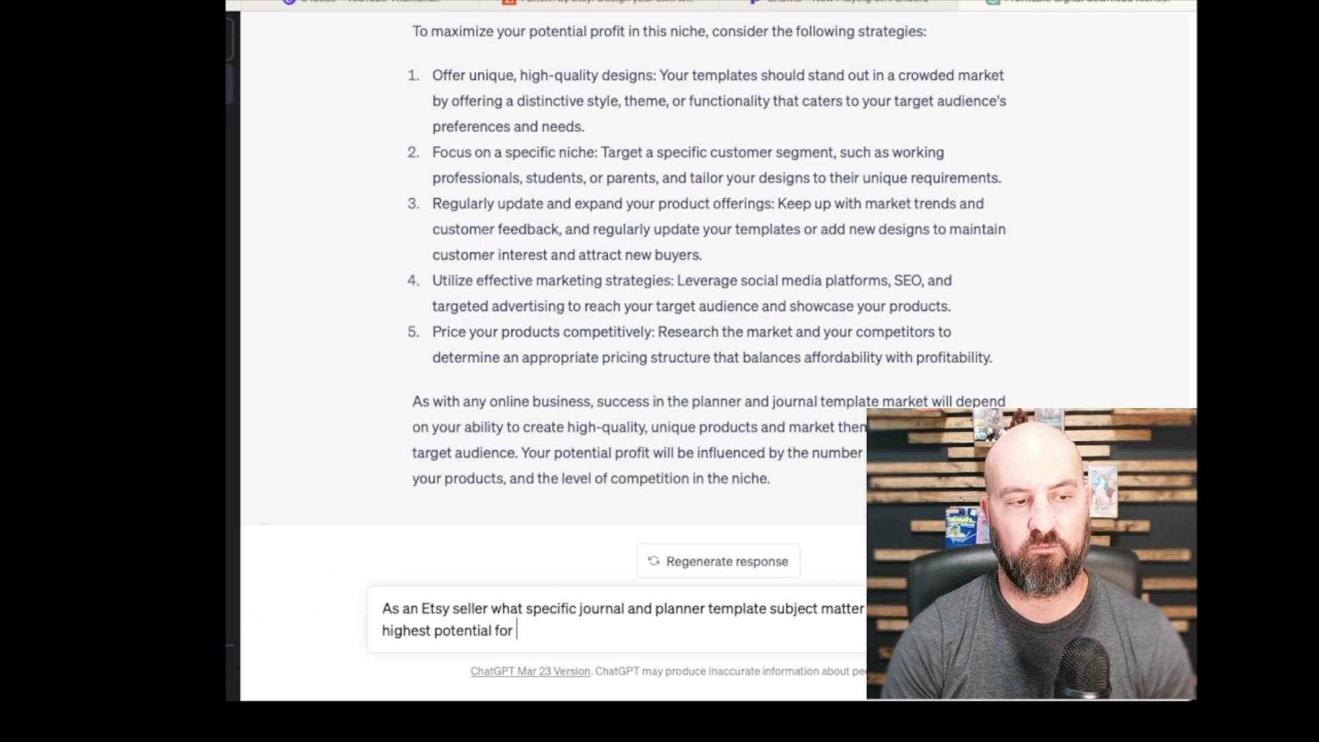
pyautogui.write('sales?')
pyautogui.press('Return')
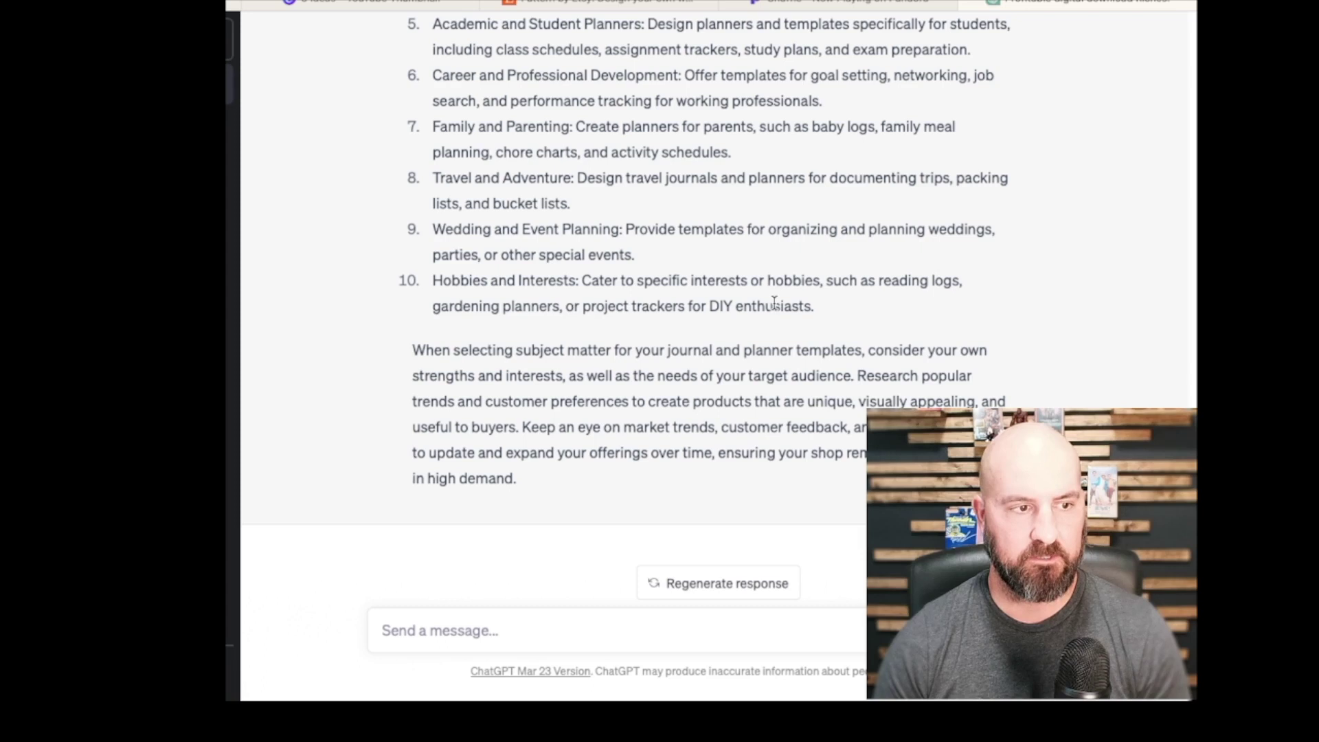
# Scroll through the ten planner subject ideas, from Productivity and Time Management to Hobbies and Interests
pyautogui.scroll(6, 773, 302)
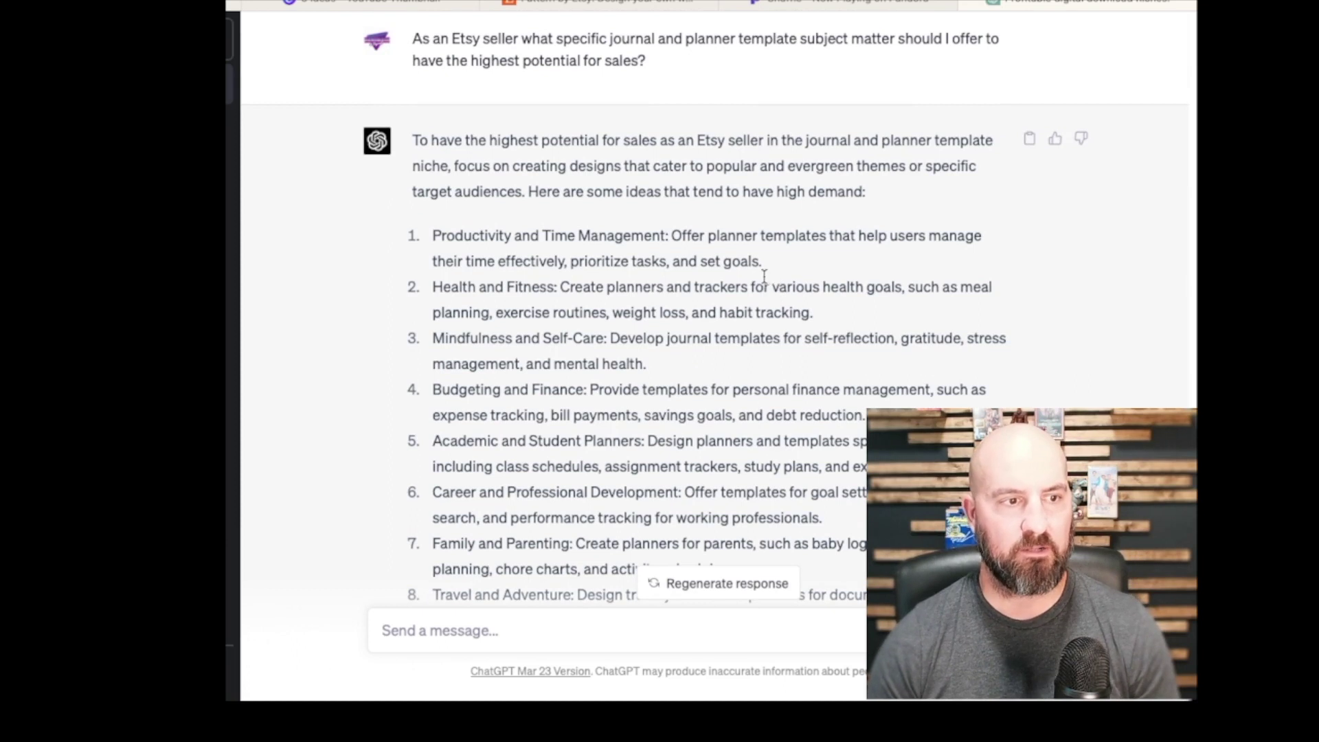
pyautogui.scroll(-1, 769, 286)
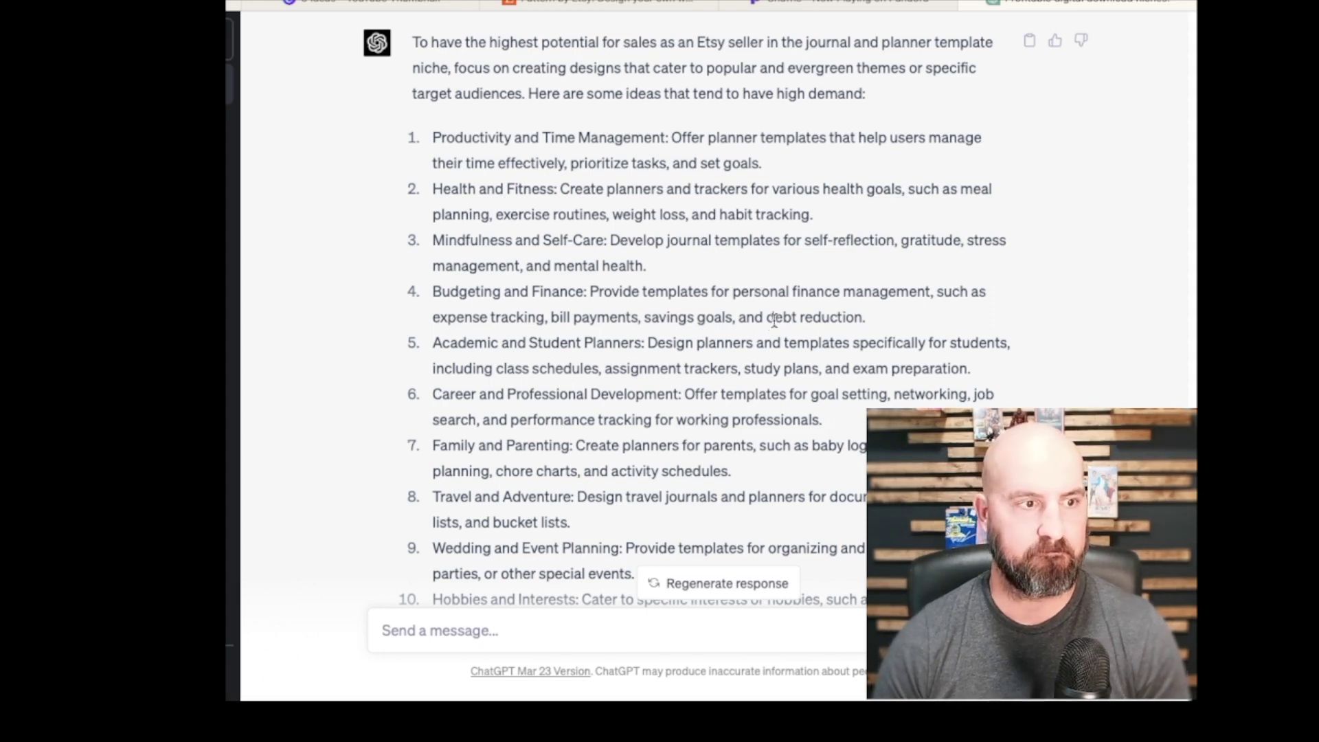
pyautogui.scroll(-1, 1031, 351)
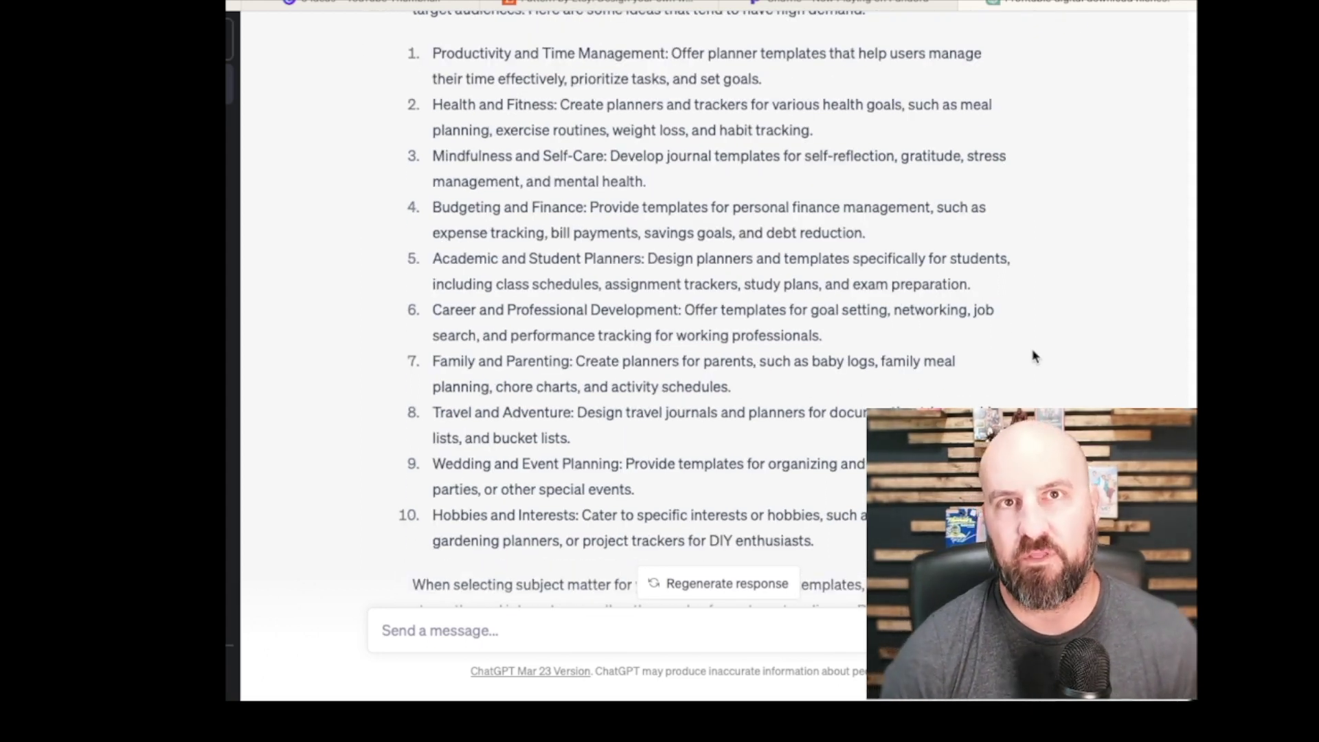